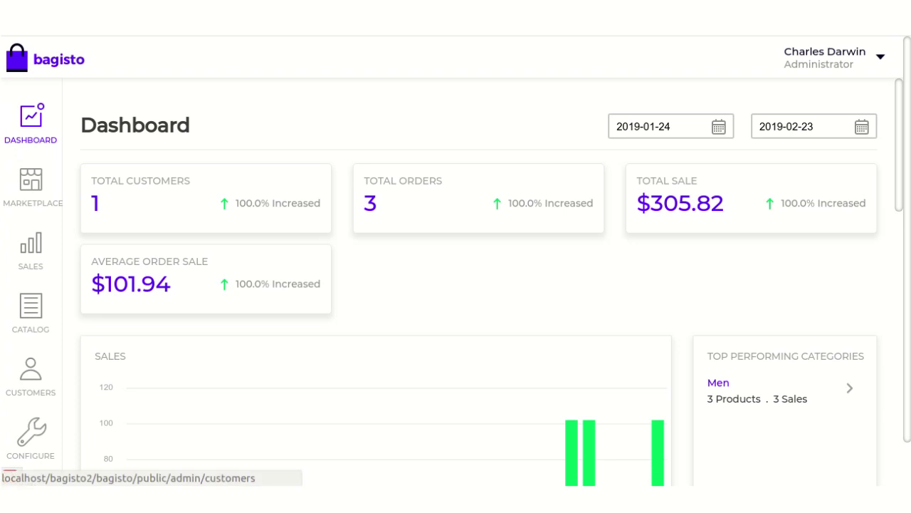
Go to the admin Settings section, arriving on the Locales page.
scroll(31, 370, "down", 1)
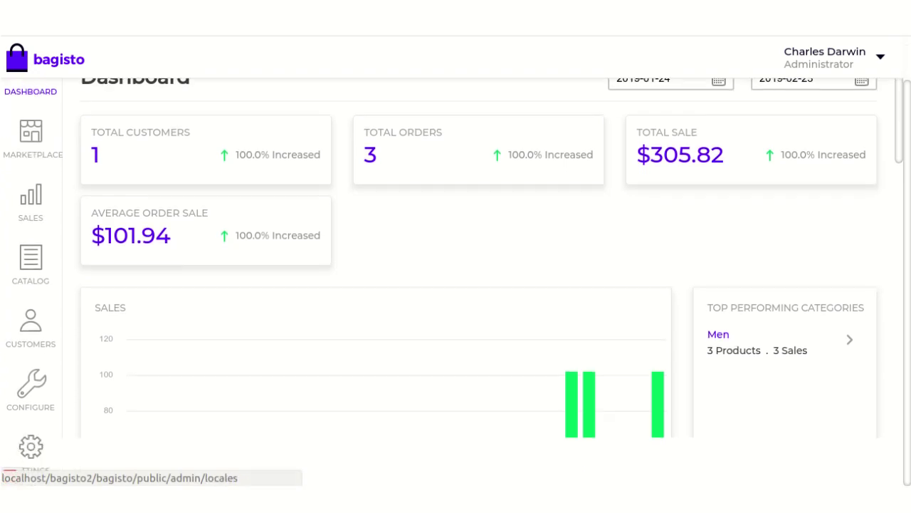
left_click(31, 448)
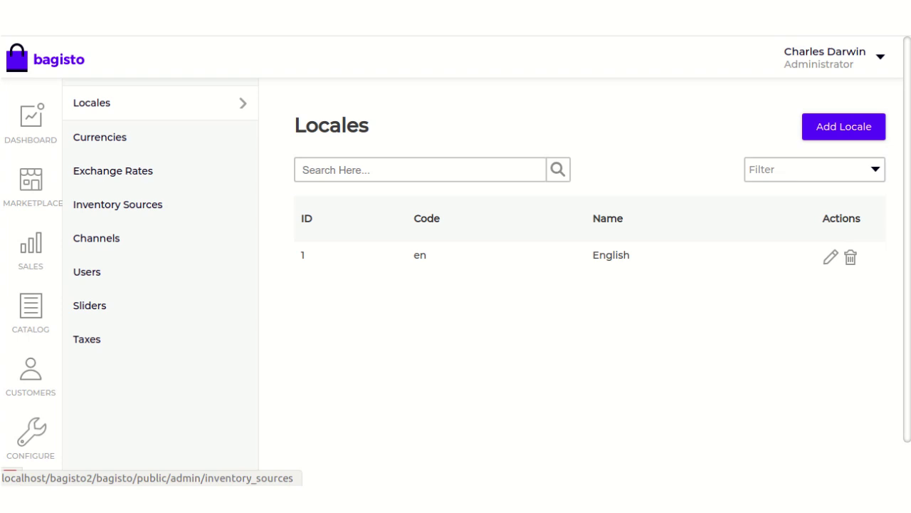
From the Inventory Sources list, begin adding a new inventory source.
left_click(117, 204)
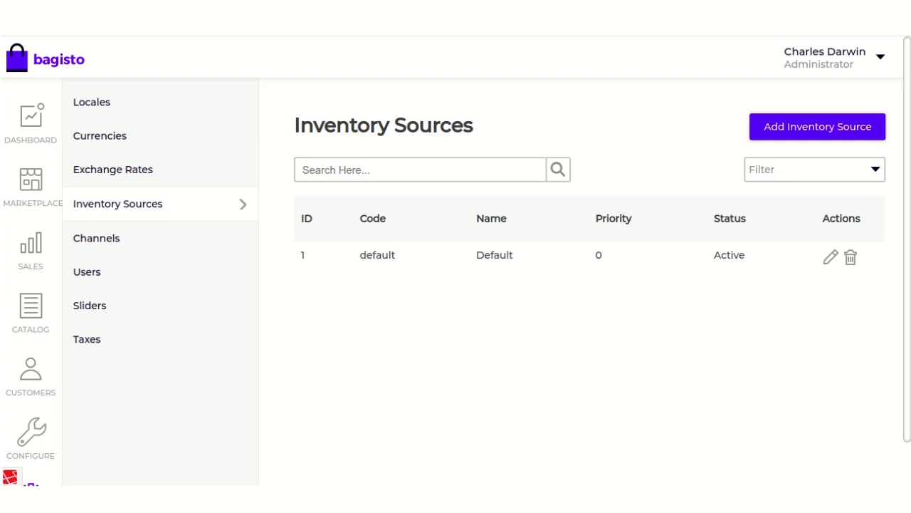
left_click(817, 126)
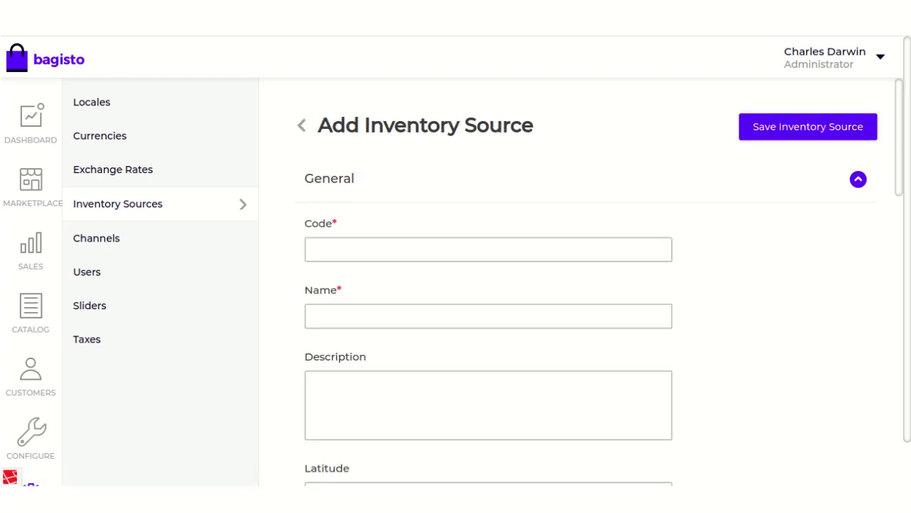
Enter code DEL, name Delhi and description 'Delhi Inventory Source'.
left_click(488, 249)
type("DEL")
left_click(488, 316)
type("Delhi")
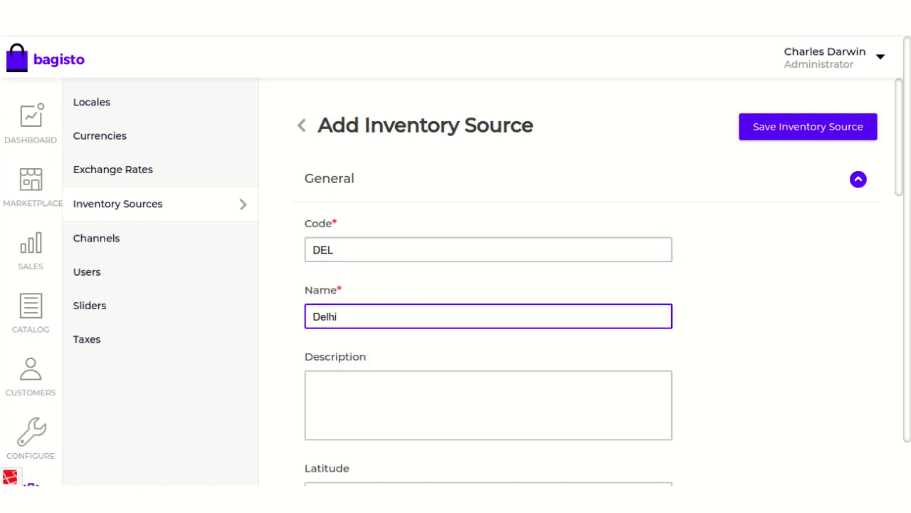
key("Tab")
type("d")
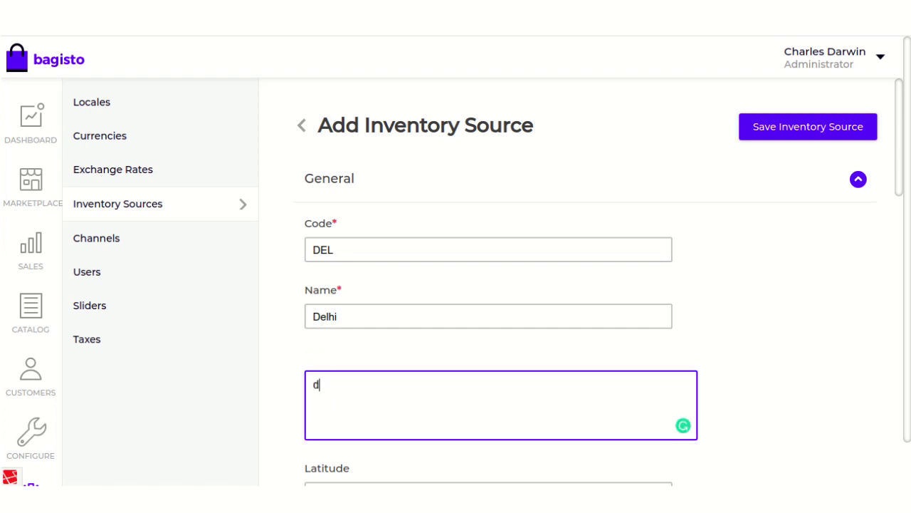
key("BackSpace")
type("De")
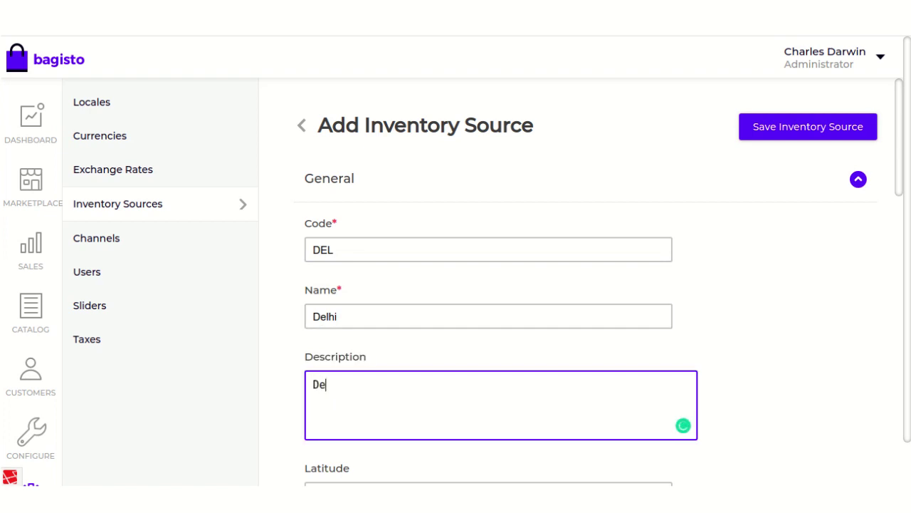
type("lhi Inventory ")
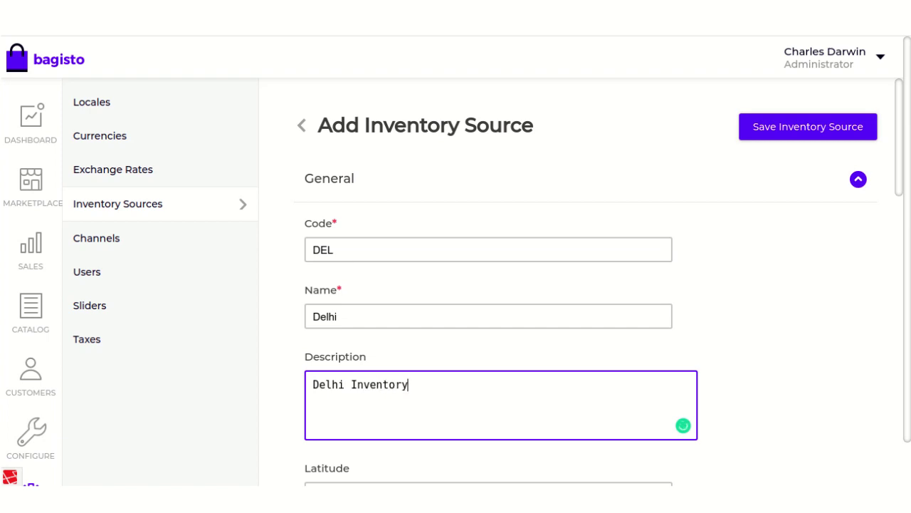
type("Source")
Set the source's priority to 2 and mark it active.
scroll(601, 281, "down", 2)
scroll(601, 281, "down", 2)
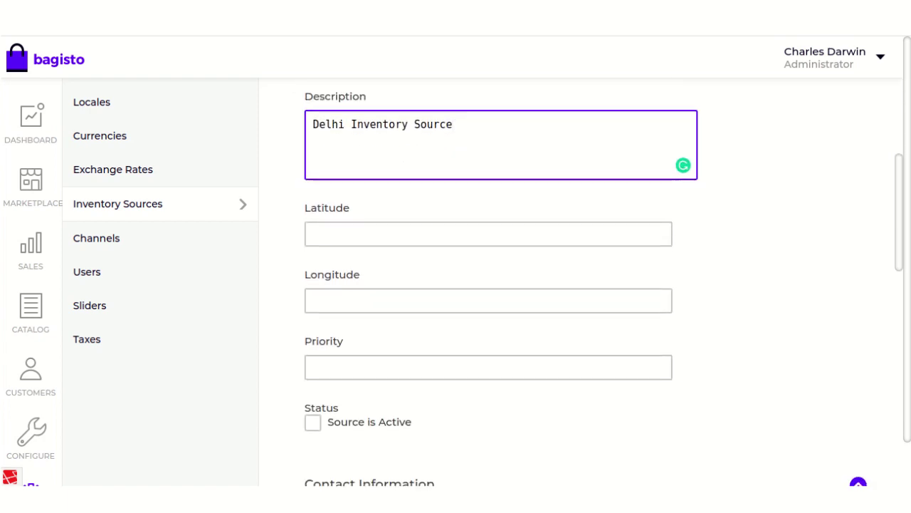
scroll(601, 281, "down", 1)
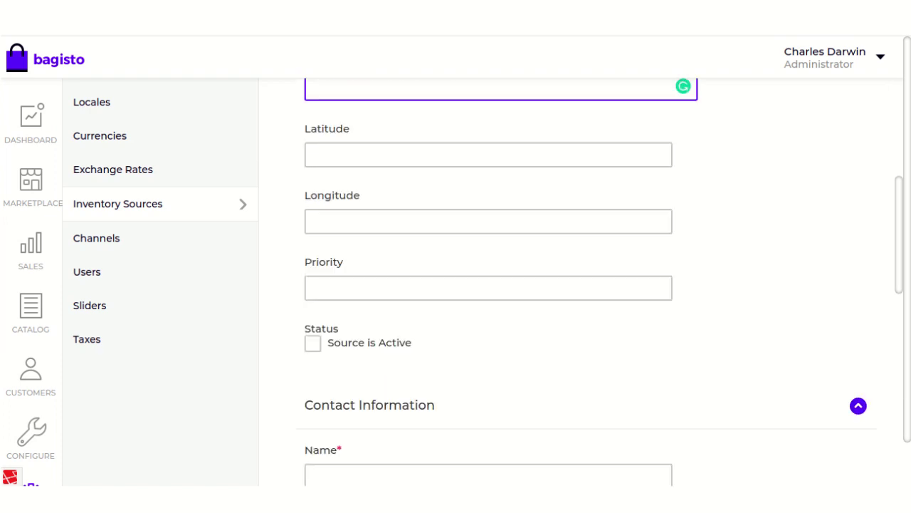
scroll(601, 281, "down", 2)
left_click(488, 255)
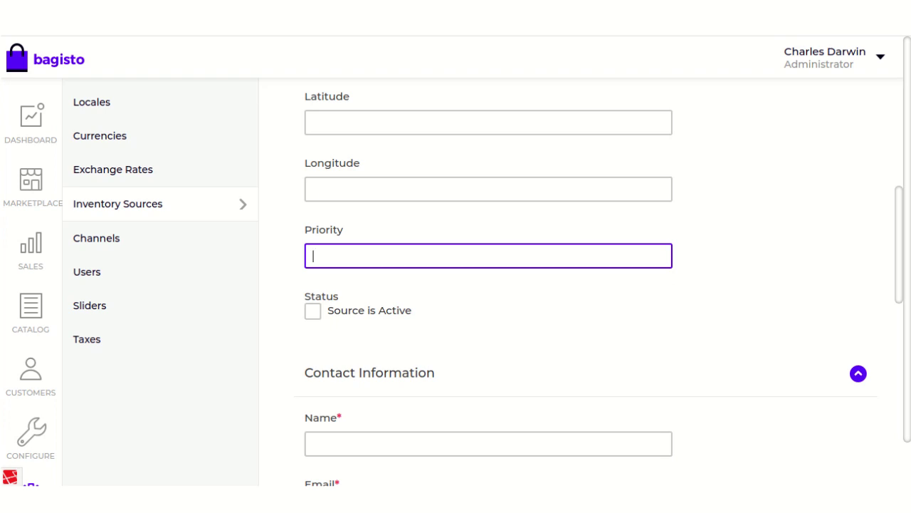
type("2")
scroll(600, 279, "down", 2)
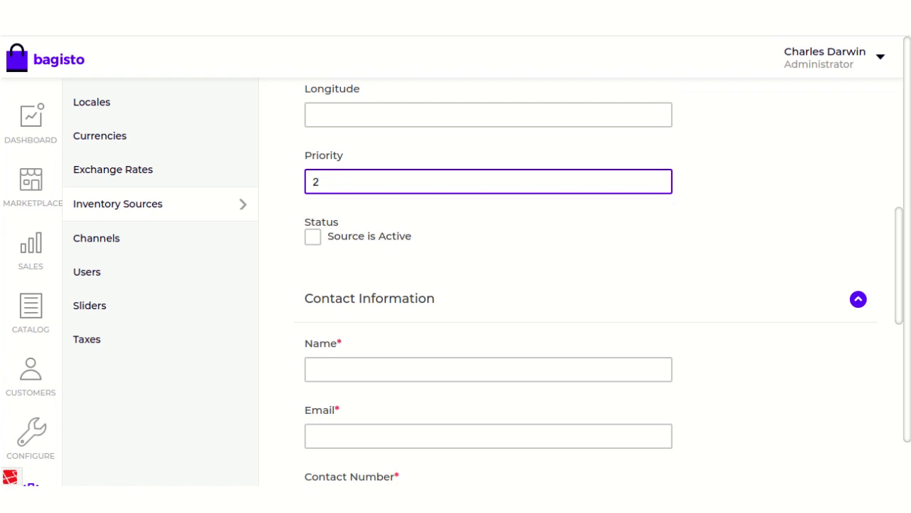
left_click(313, 237)
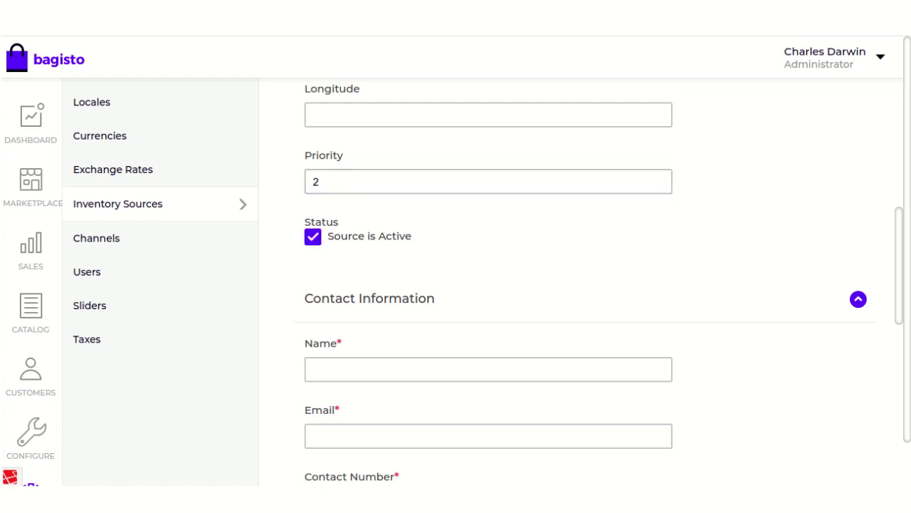
scroll(601, 280, "down", 4)
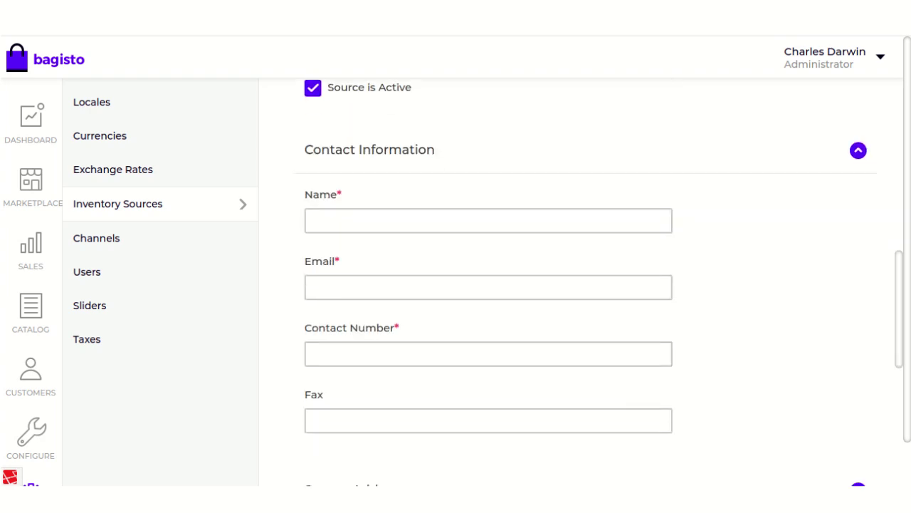
Autofill the contact person's name and e-mail from saved browser suggestions.
left_click(488, 221)
type("C")
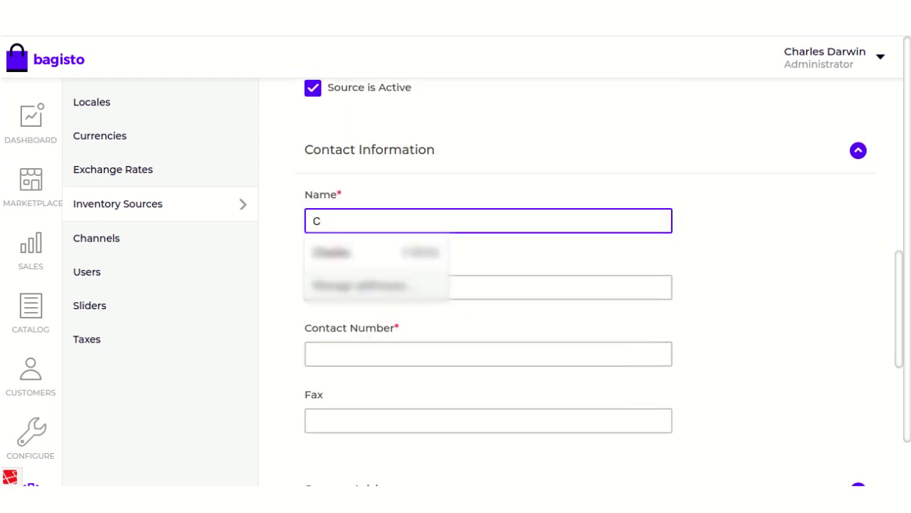
key("Down")
key("Return")
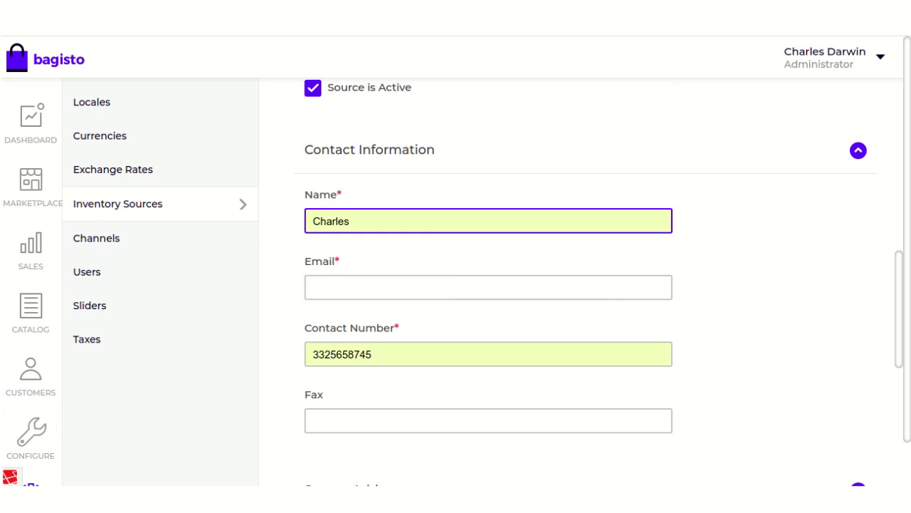
key("Tab")
type("ch")
key("Down")
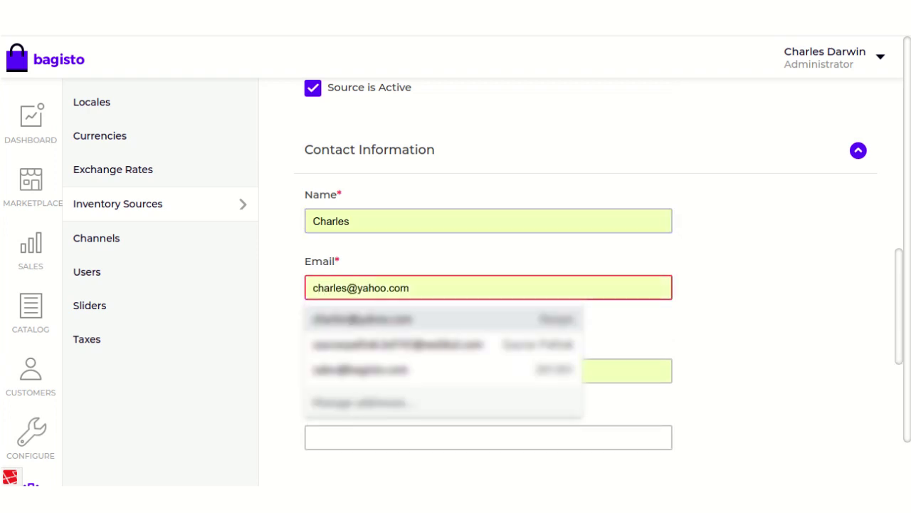
key("Return")
Review the source address fields and save the Delhi inventory source.
scroll(600, 283, "down", 4)
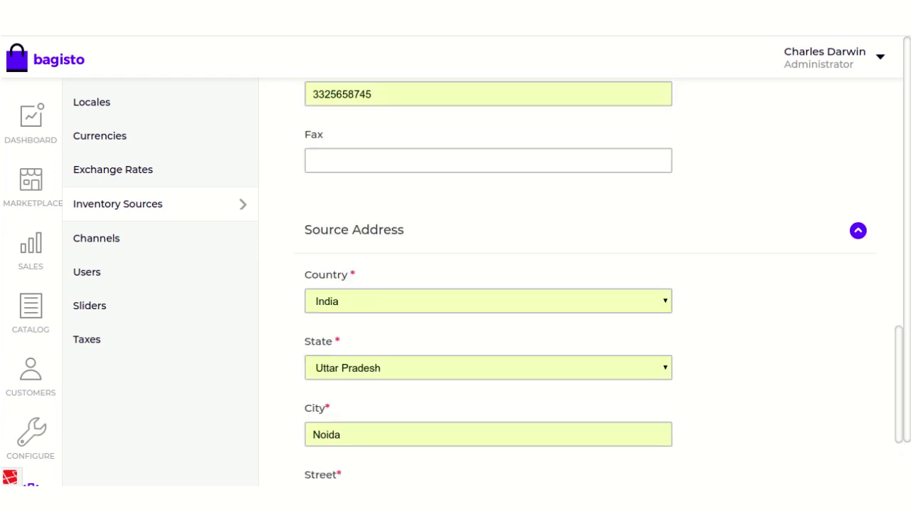
scroll(600, 283, "down", 2)
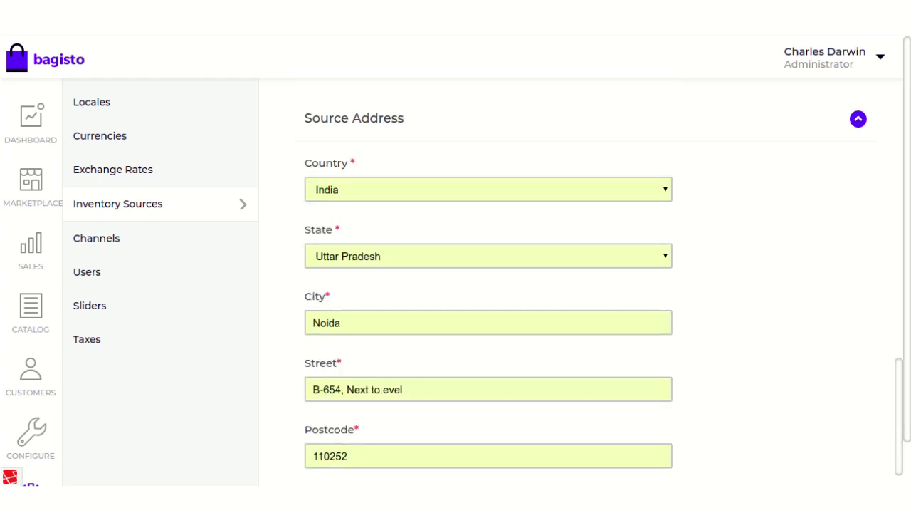
scroll(600, 283, "down", 1)
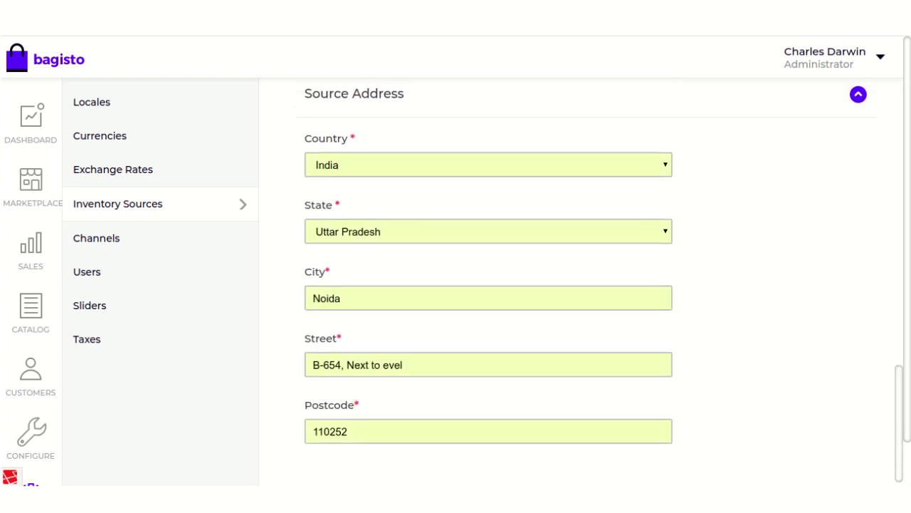
scroll(600, 282, "up", 10)
scroll(601, 282, "up", 7)
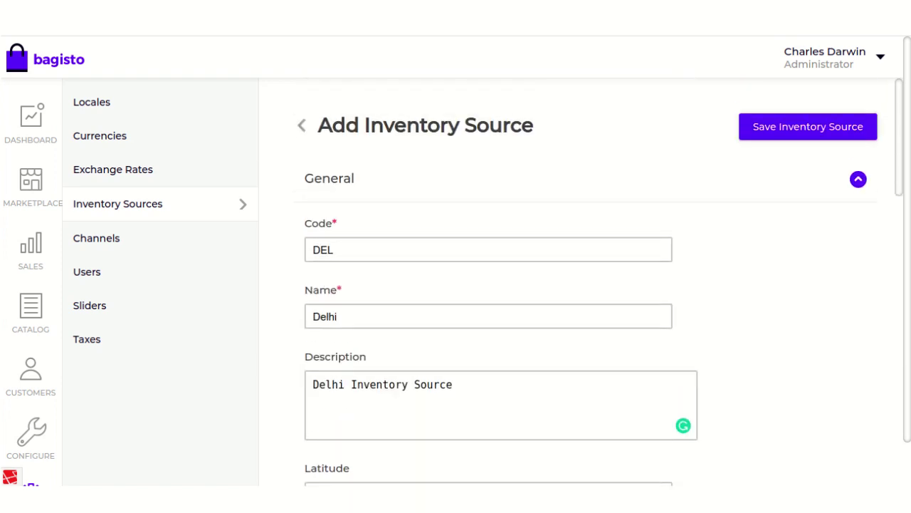
scroll(600, 282, "down", 1)
scroll(601, 283, "up", 1)
left_click(808, 127)
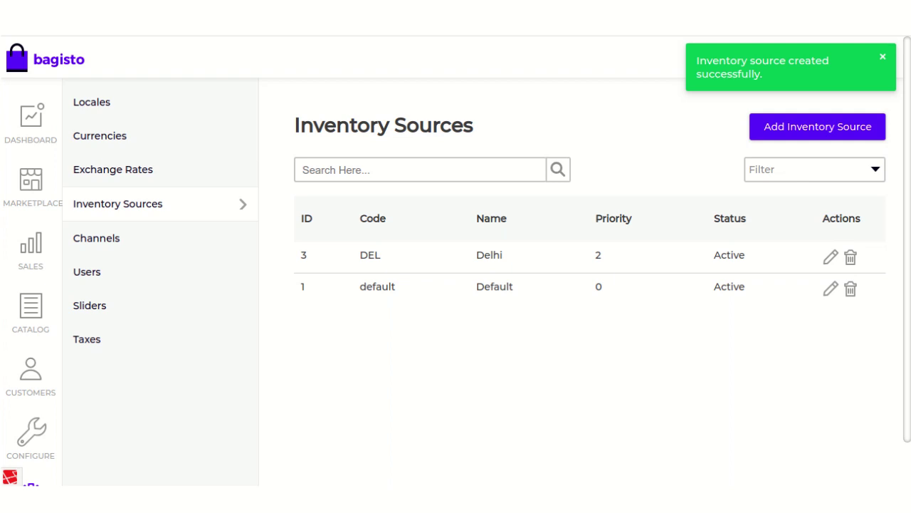
Open the Channels list and edit the Default channel.
left_click(96, 238)
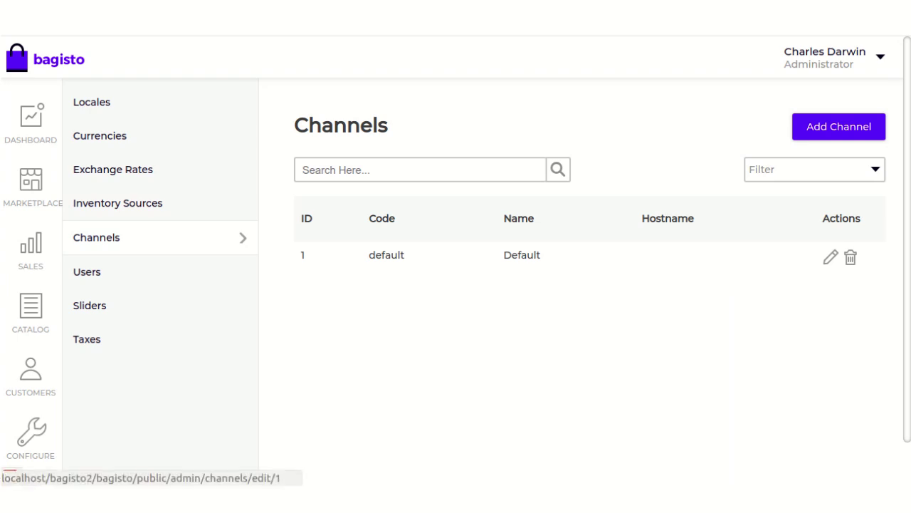
left_click(830, 257)
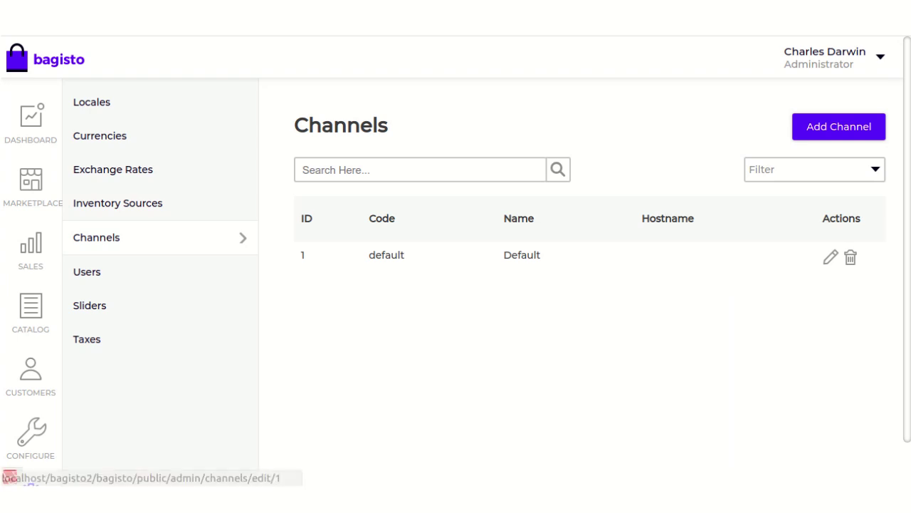
scroll(600, 283, "down", 5)
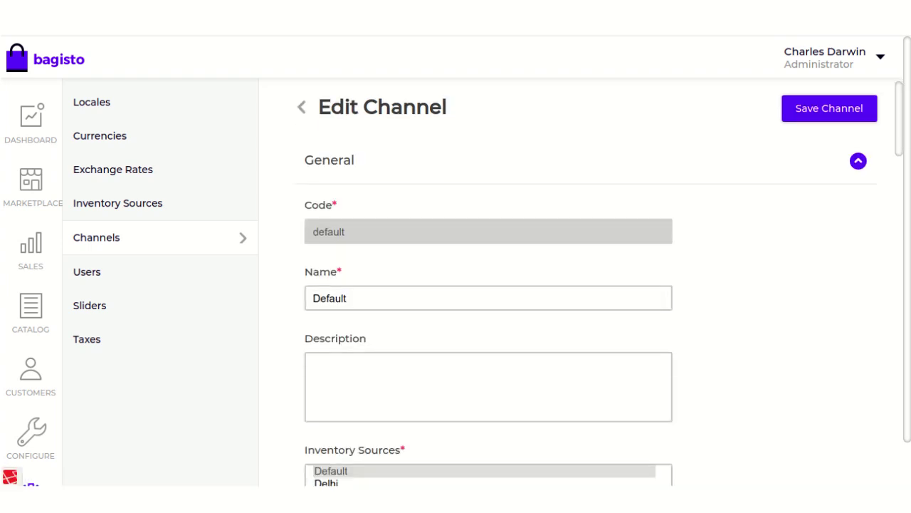
Select both Default and Delhi as the channel's inventory sources and save it.
scroll(600, 283, "up", 1)
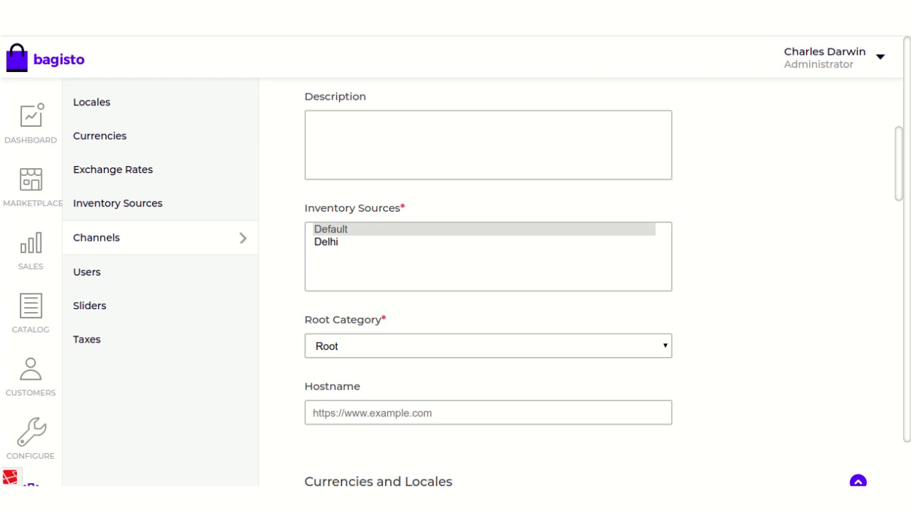
scroll(488, 285, "up", 3)
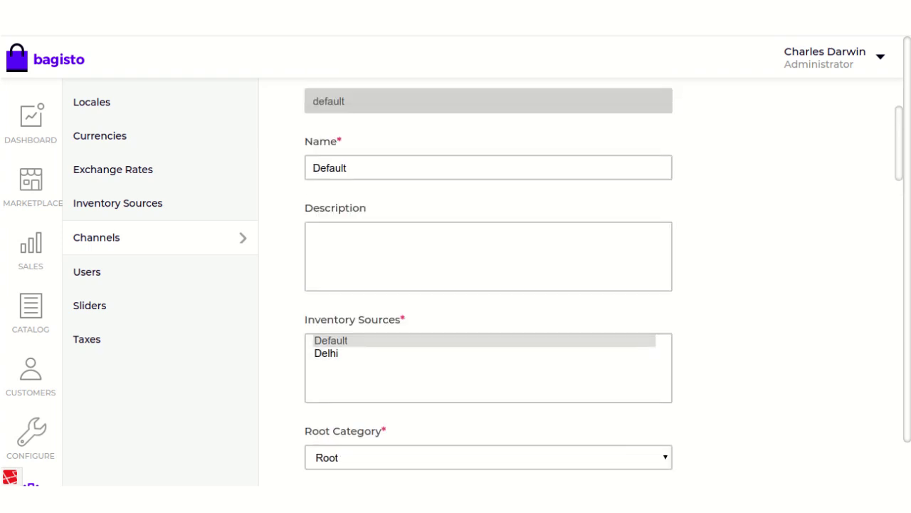
scroll(488, 285, "down", 1)
left_click(331, 303)
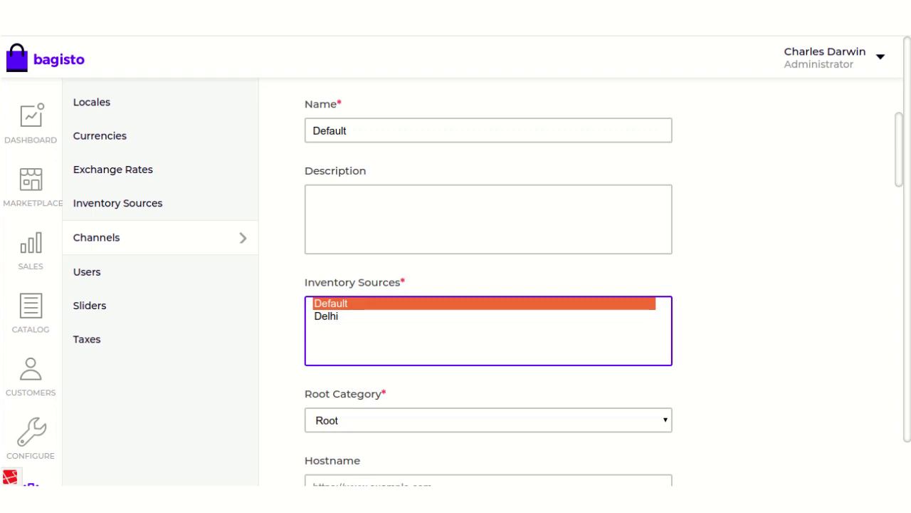
left_click(326, 315, "ctrl")
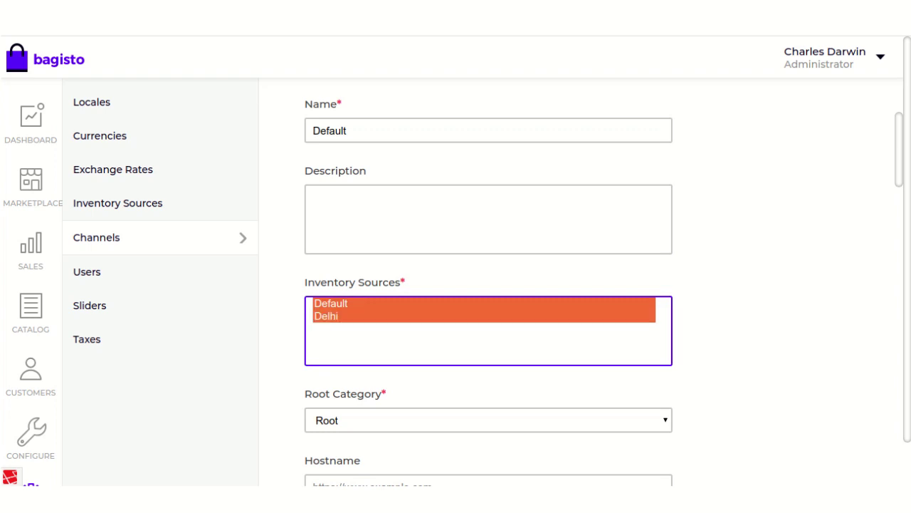
scroll(488, 285, "up", 5)
left_click(830, 126)
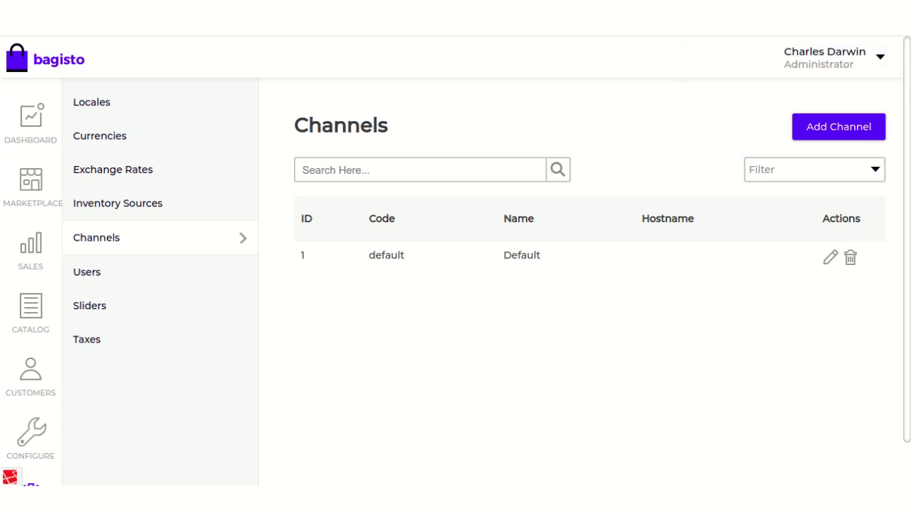
Open the Men Blue Slim Fit Striped Formal Shirt for editing from Catalog > Products.
left_click(31, 312)
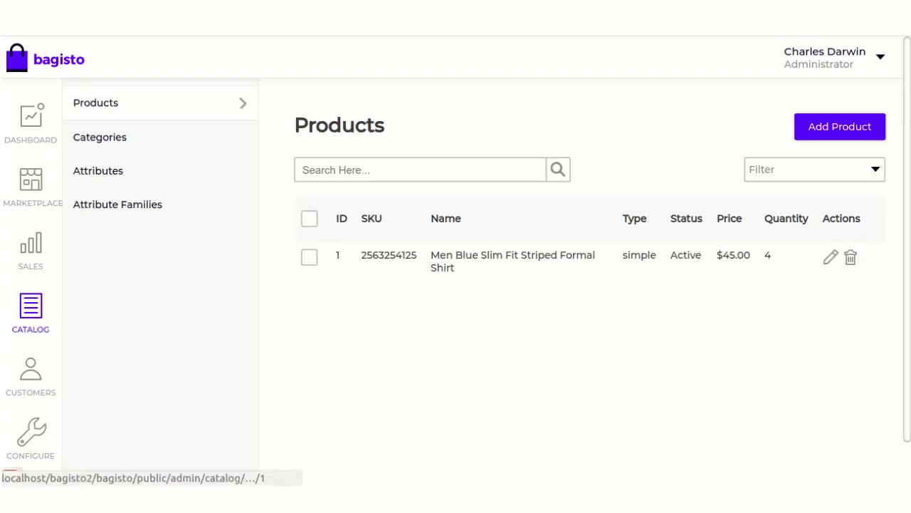
left_click(831, 257)
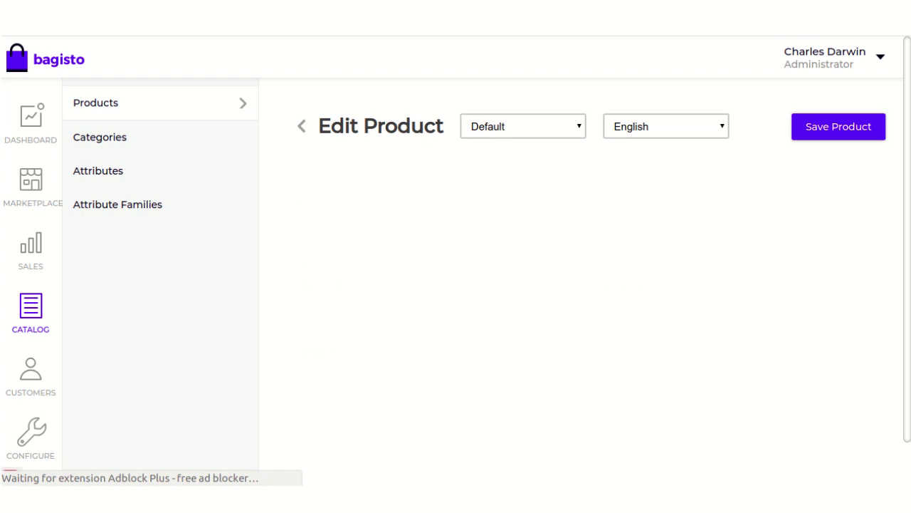
scroll(489, 285, "down", 3)
scroll(489, 285, "down", 10)
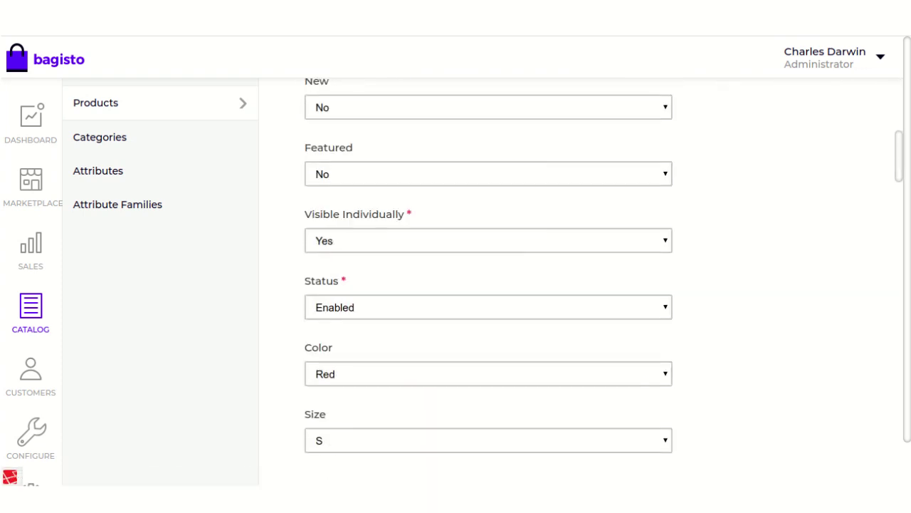
scroll(489, 285, "down", 8)
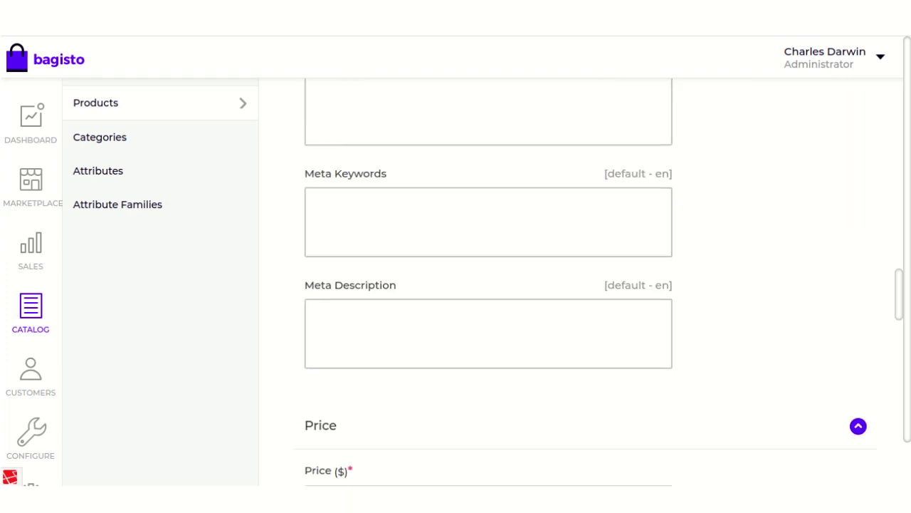
scroll(489, 285, "up", 5)
scroll(489, 285, "down", 1)
scroll(489, 285, "down", 6)
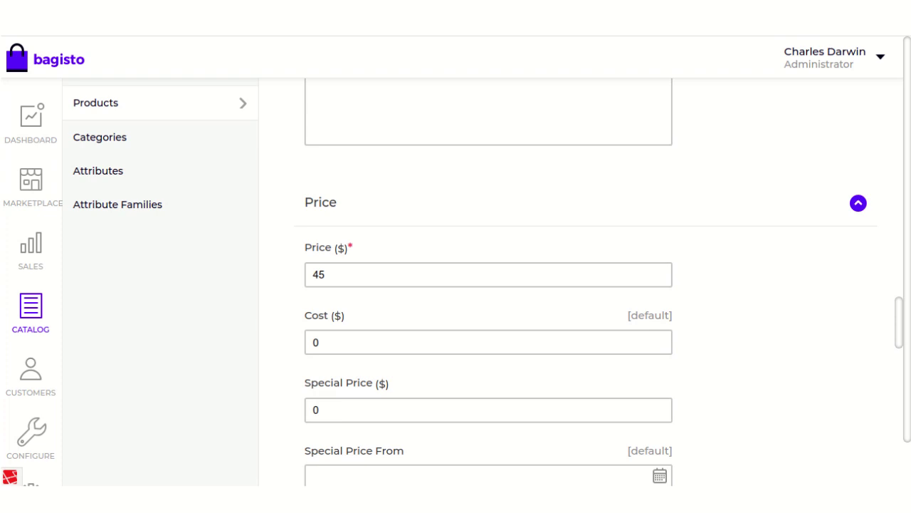
scroll(488, 285, "down", 5)
scroll(489, 285, "down", 5)
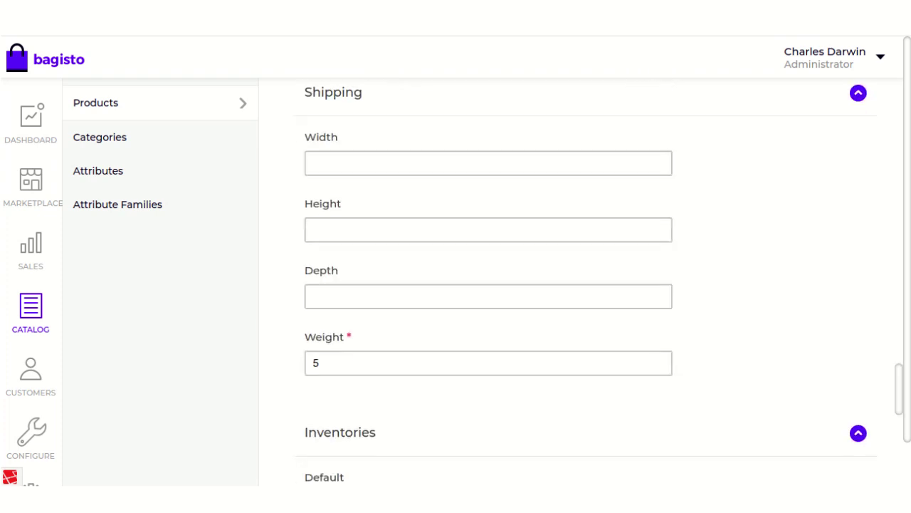
scroll(489, 285, "down", 2)
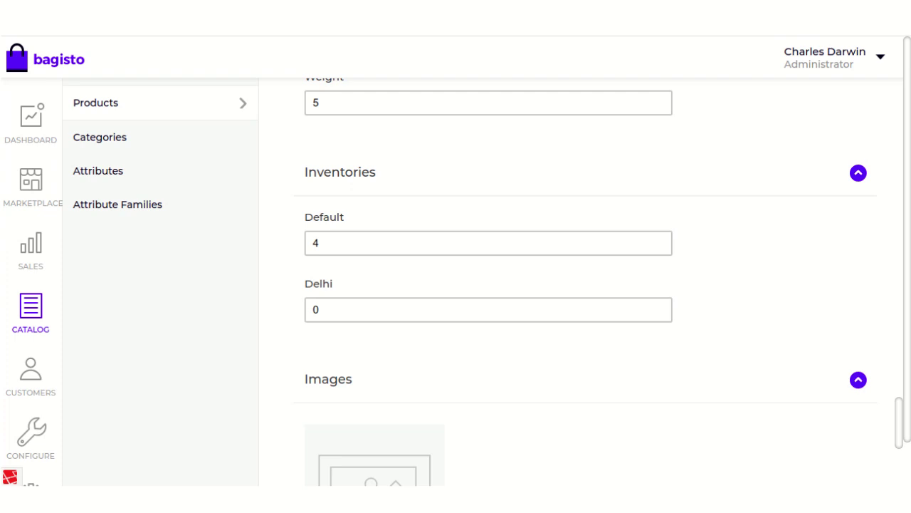
Change the shirt's Delhi stock quantity from 0 to 10.
left_click(319, 309)
key("BackSpace")
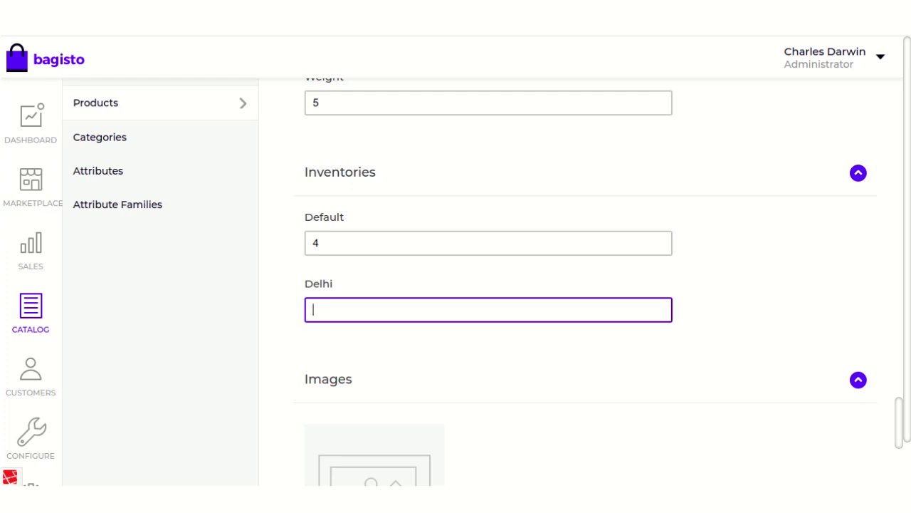
type("10")
scroll(598, 285, "down", 2)
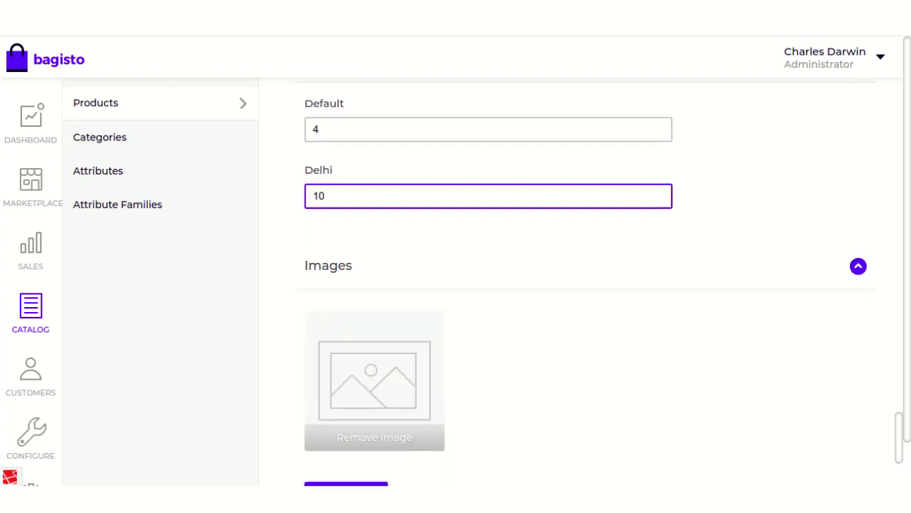
Attach the green shirt photo from Downloads to the product's images.
left_click(346, 460)
scroll(456, 235, "down", 15)
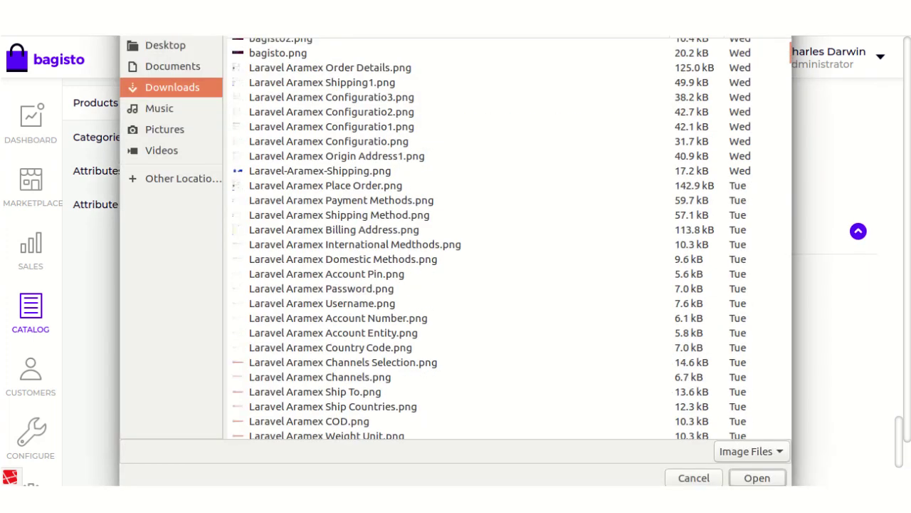
scroll(496, 238, "down", 20)
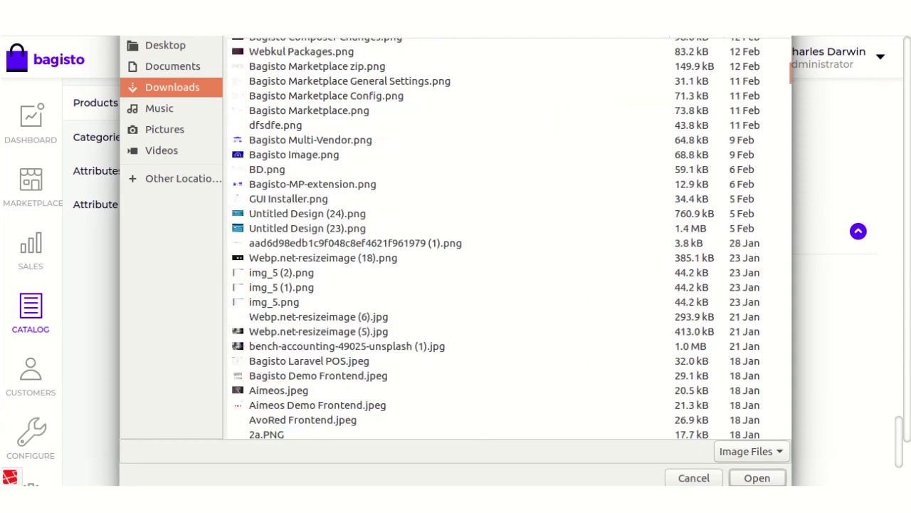
scroll(455, 235, "down", 5)
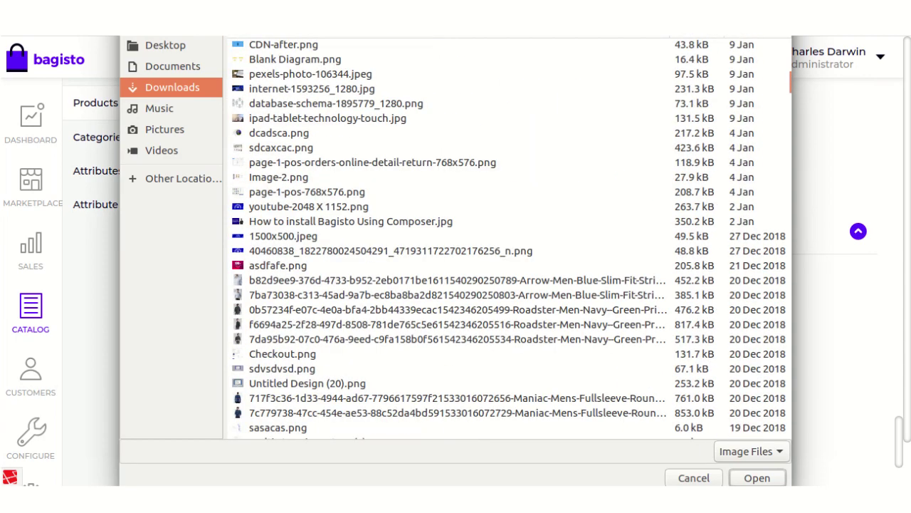
double_click(455, 339)
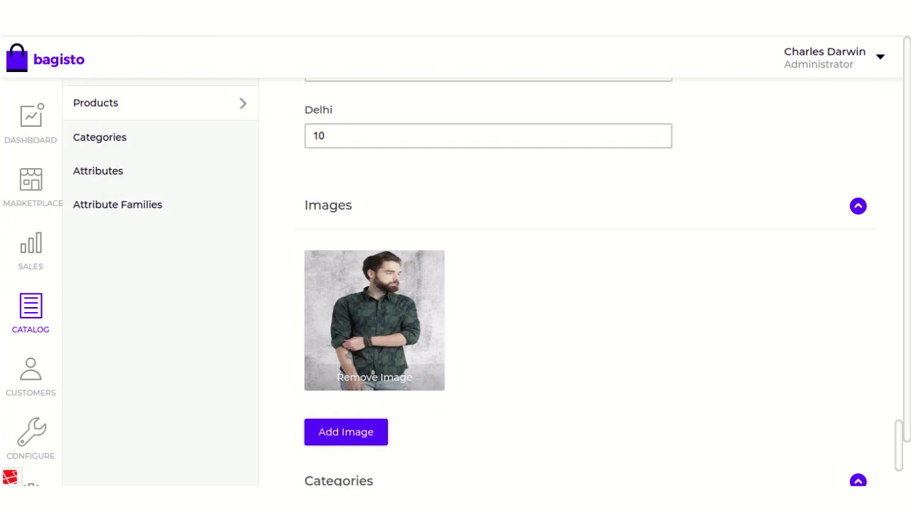
scroll(569, 285, "up", 20)
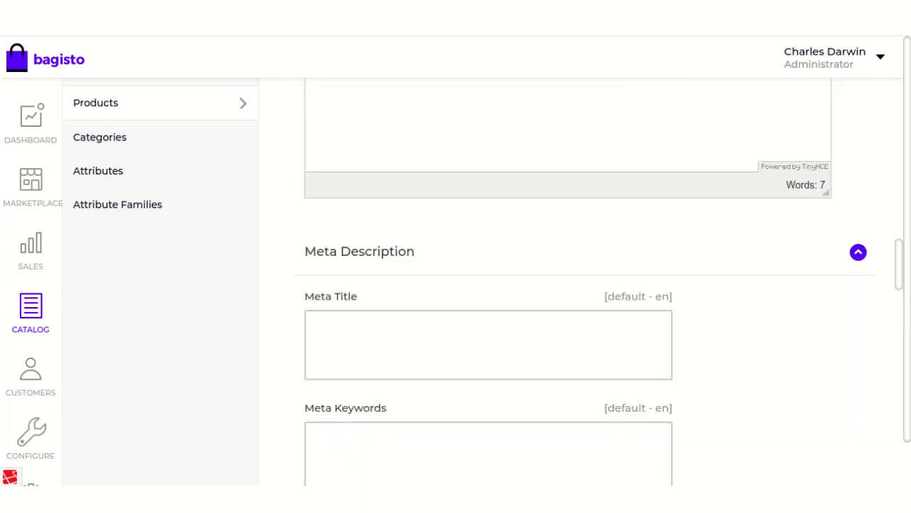
scroll(600, 282, "up", 10)
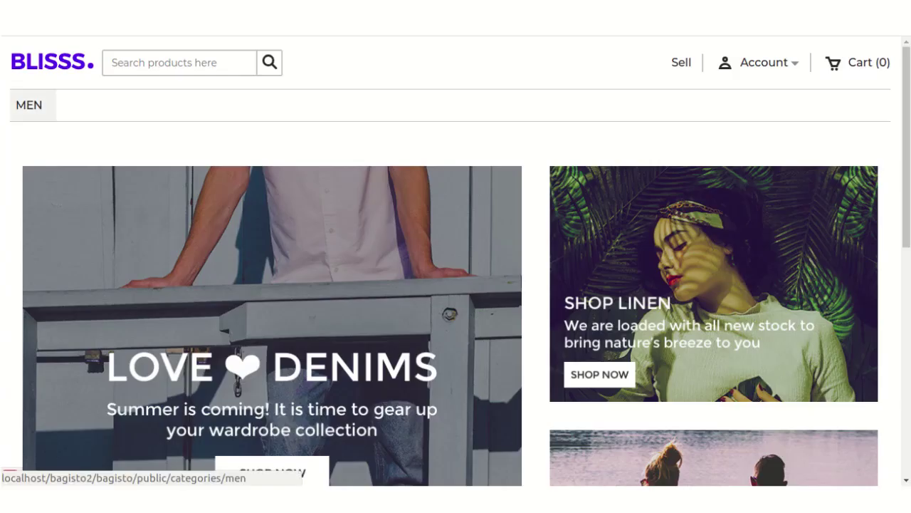
From the MEN category, open the striped formal shirt and buy it now.
left_click(28, 105)
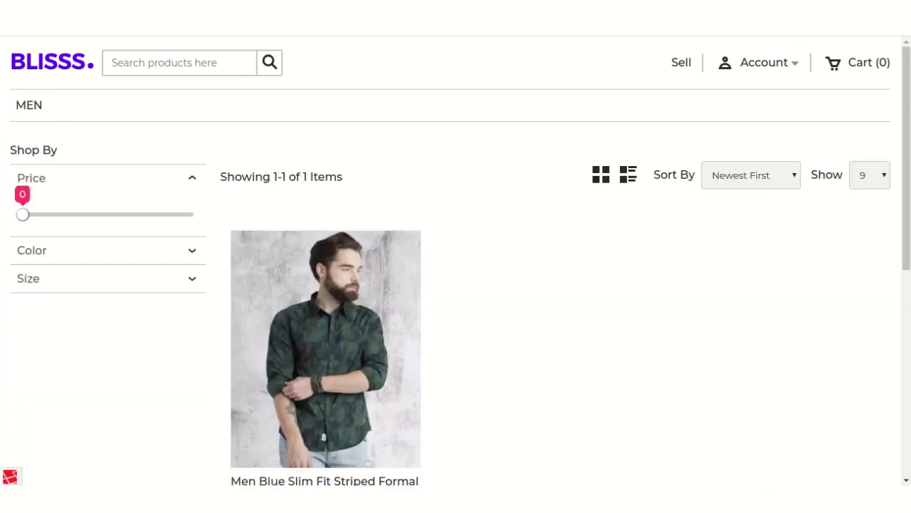
scroll(349, 256, "down", 2)
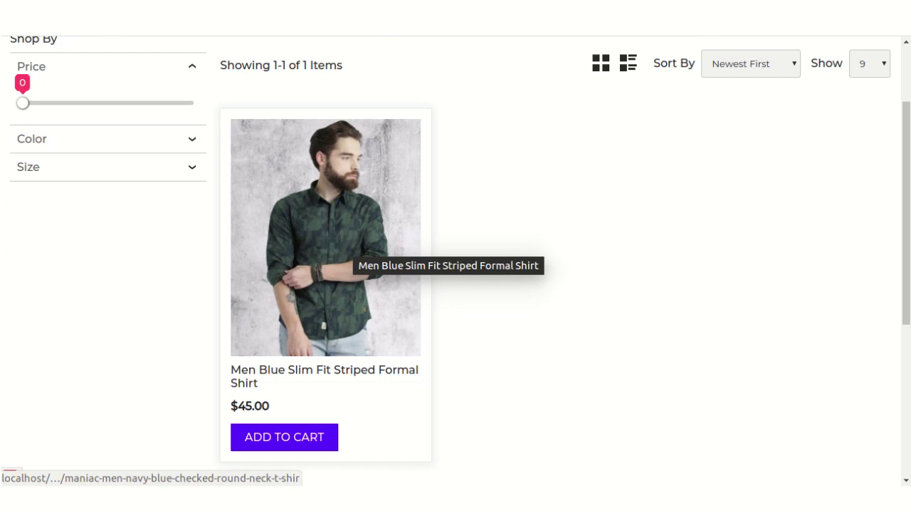
left_click(349, 256)
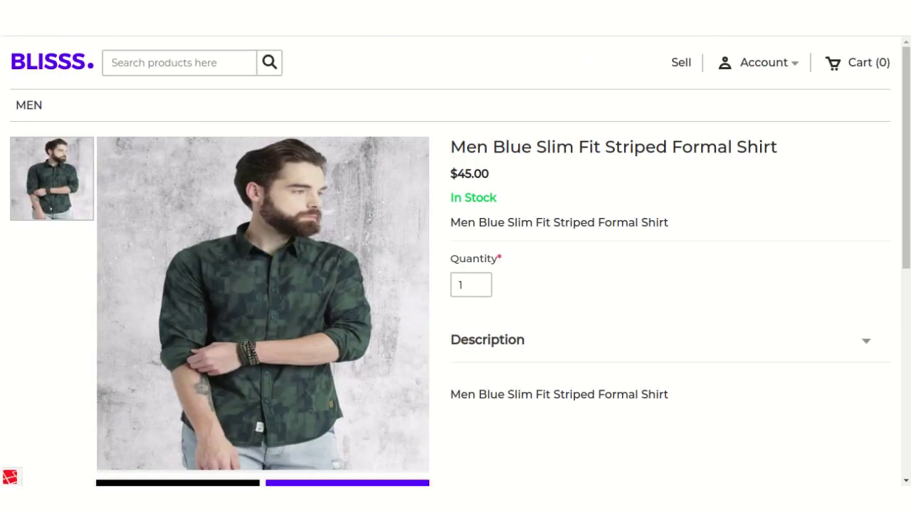
scroll(349, 257, "down", 2)
scroll(349, 285, "down", 2)
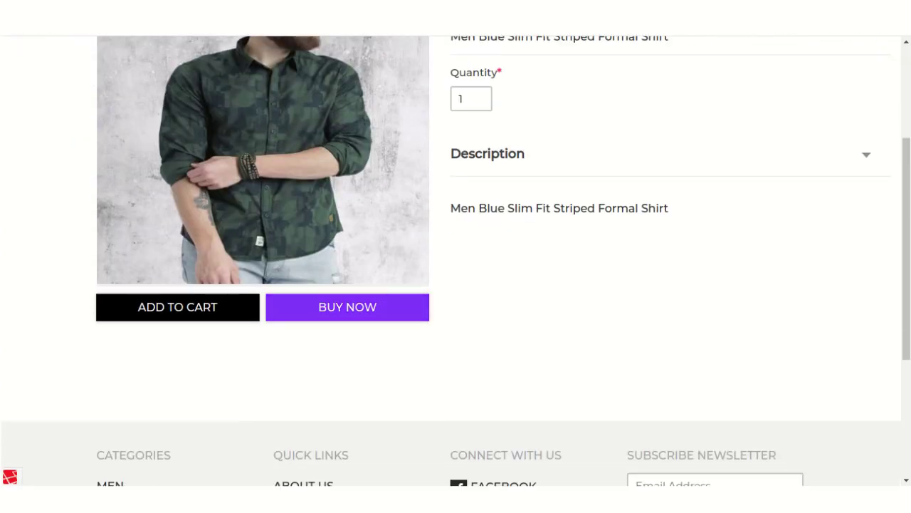
left_click(347, 307)
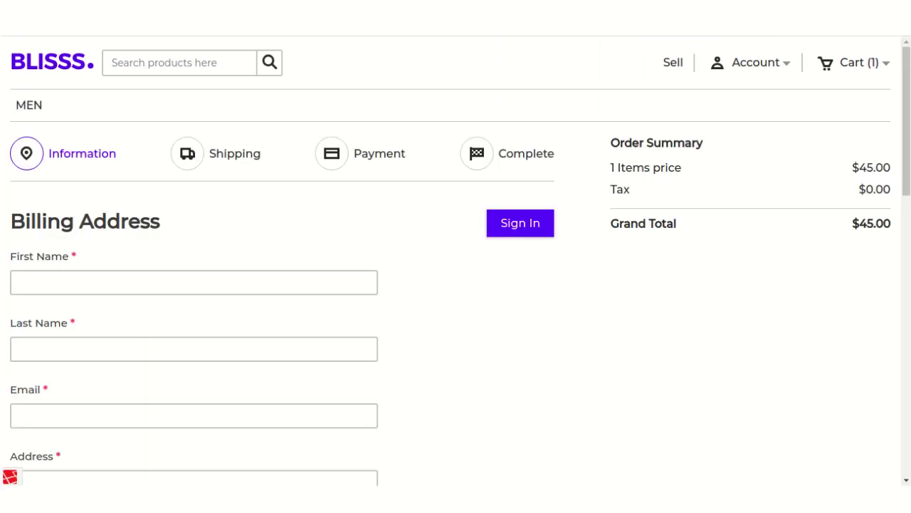
left_click(193, 282)
Autofill the billing details and e-mail, then continue to the Shipping Method step.
key("Down")
key("Return")
scroll(456, 285, "down", 2)
left_click(194, 267)
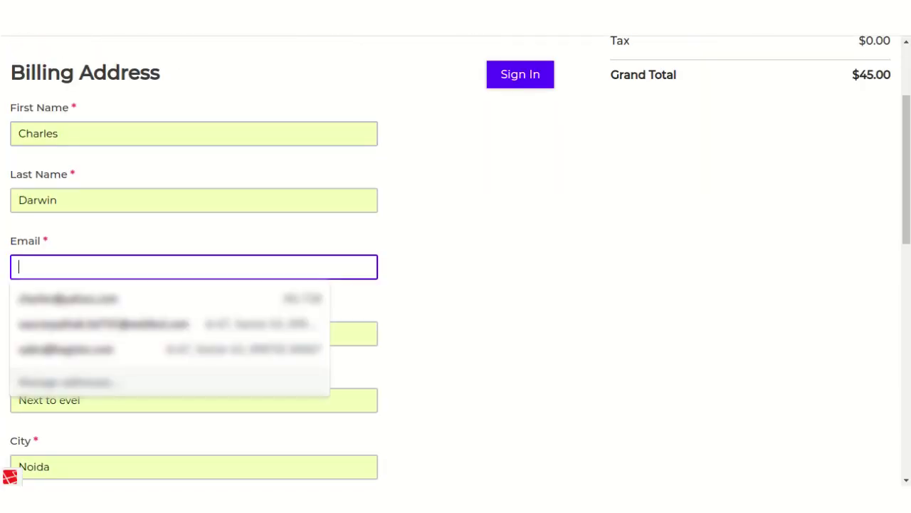
type("char")
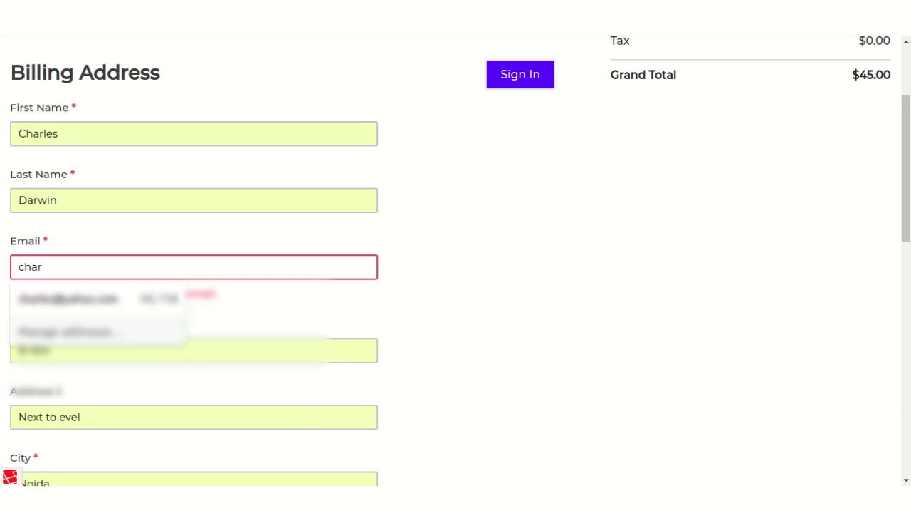
key("Down")
key("Return")
scroll(456, 285, "down", 5)
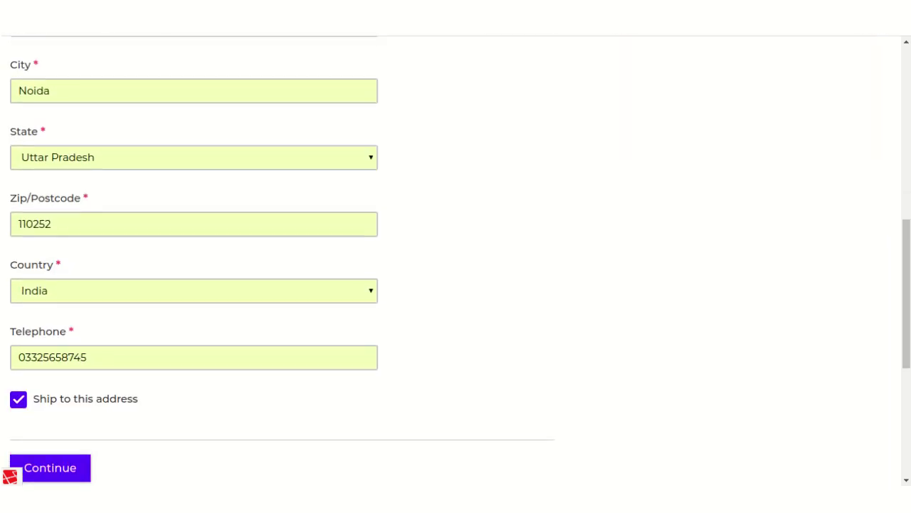
scroll(455, 285, "down", 2)
key("Return")
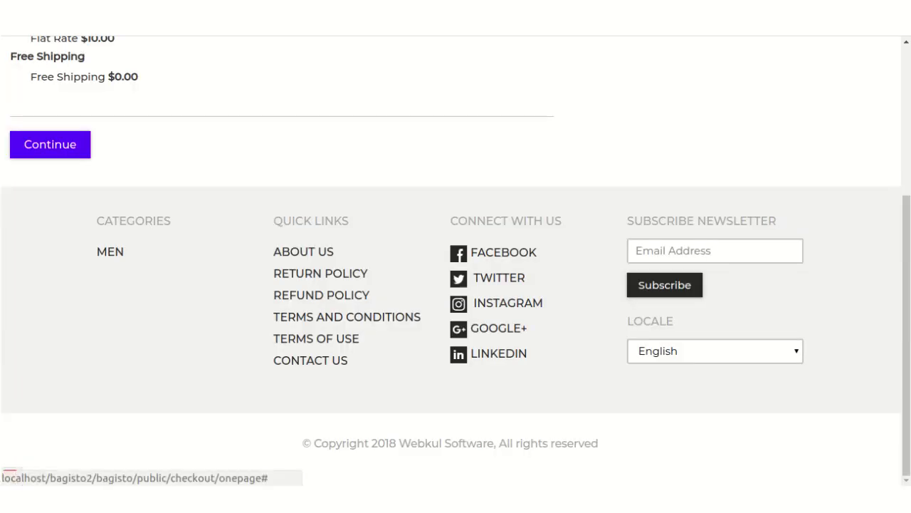
scroll(456, 256, "up", 5)
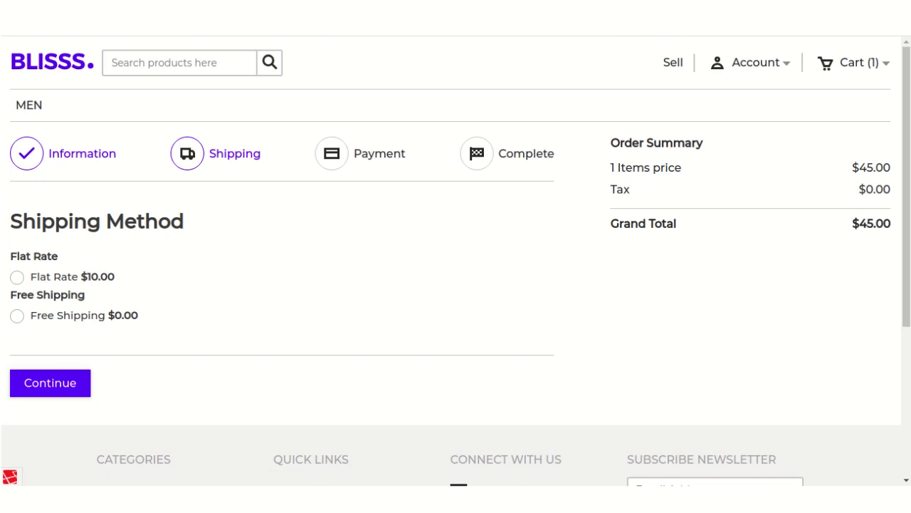
Choose Free Shipping as the shipping method and Cash On Delivery as the payment method.
left_click(17, 316)
left_click(50, 382)
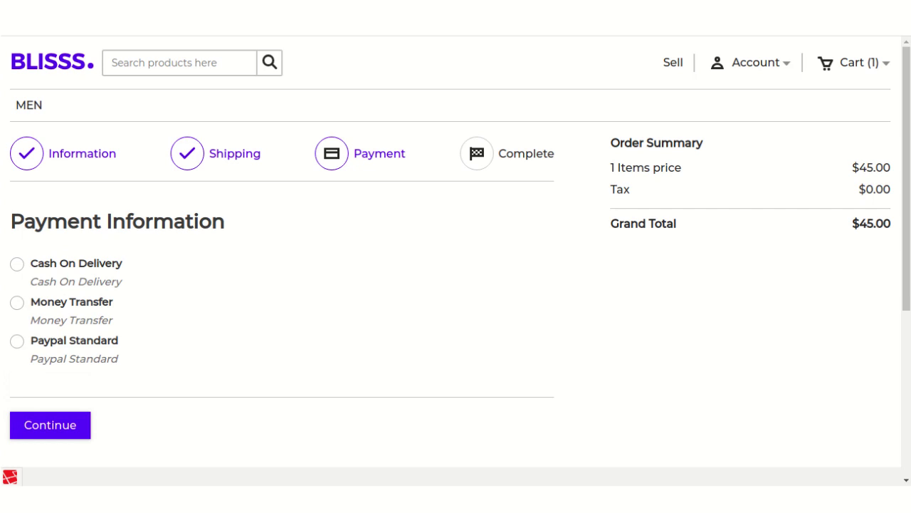
left_click(17, 264)
left_click(50, 425)
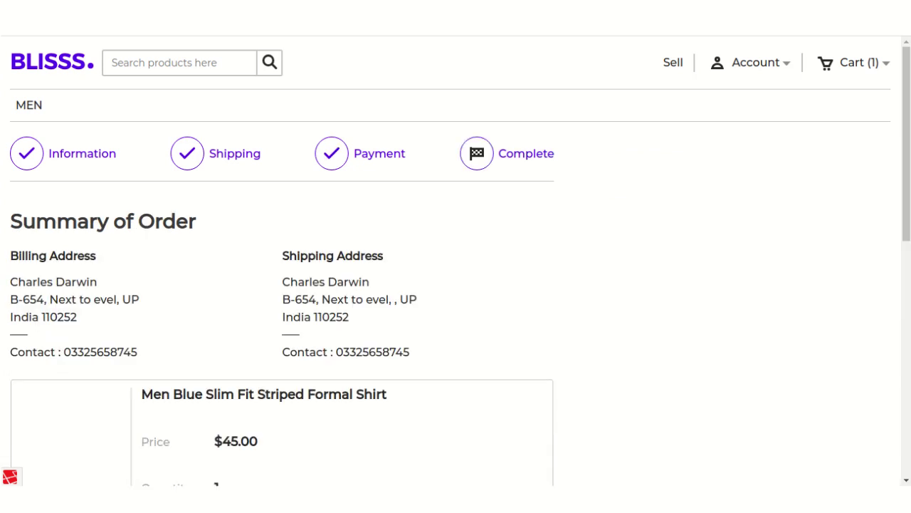
Place the $45.00 order for the striped formal shirt from the order summary.
scroll(455, 261, "down", 1)
scroll(456, 261, "down", 2)
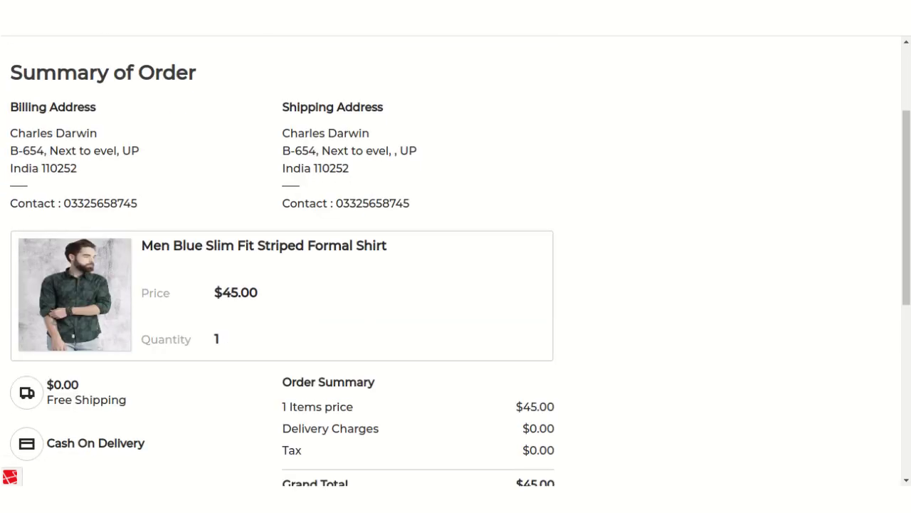
scroll(456, 261, "down", 5)
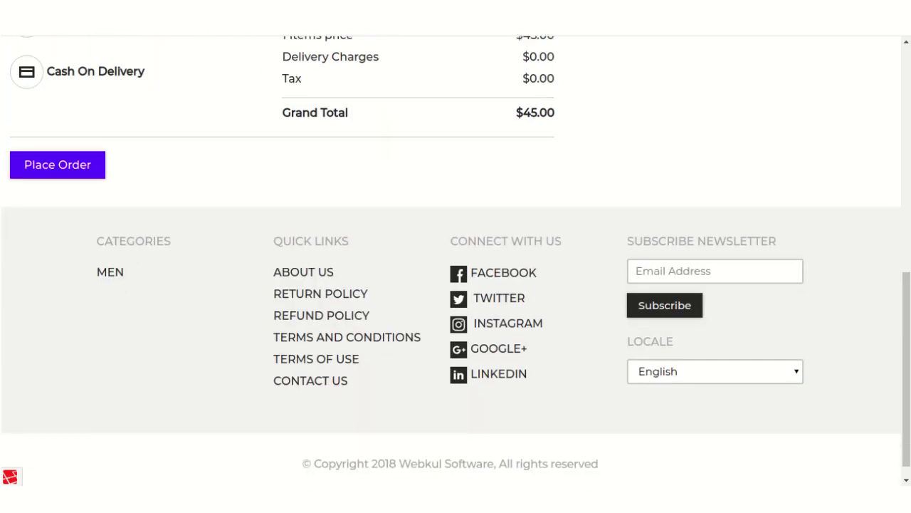
left_click(58, 165)
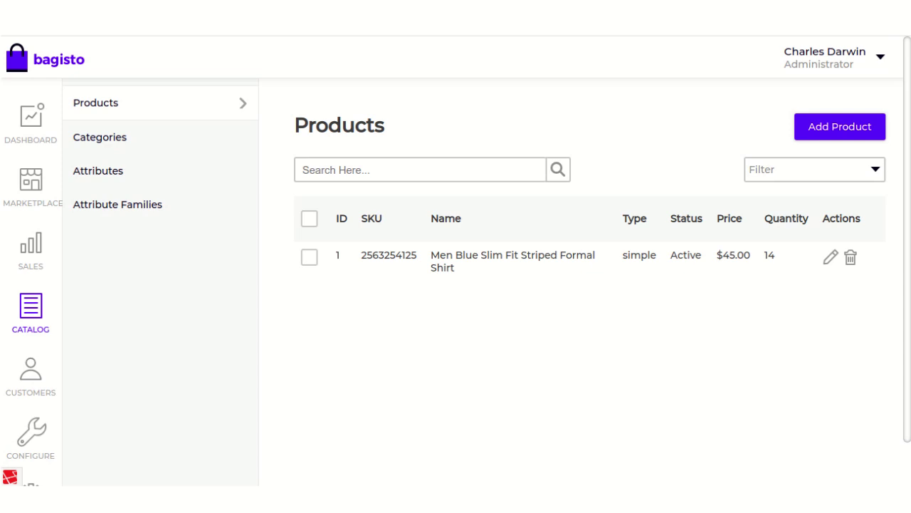
Go to the admin Sales orders list and view pending order #4's details.
left_click(31, 249)
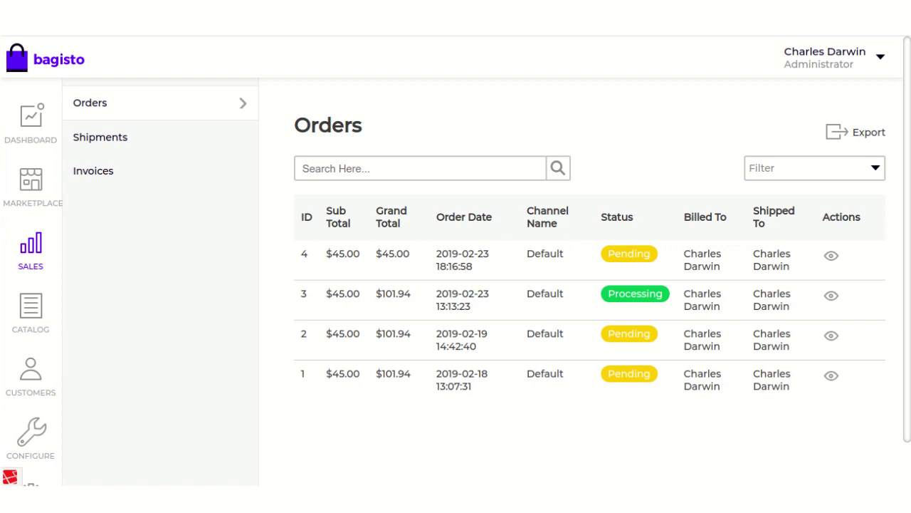
left_click(831, 255)
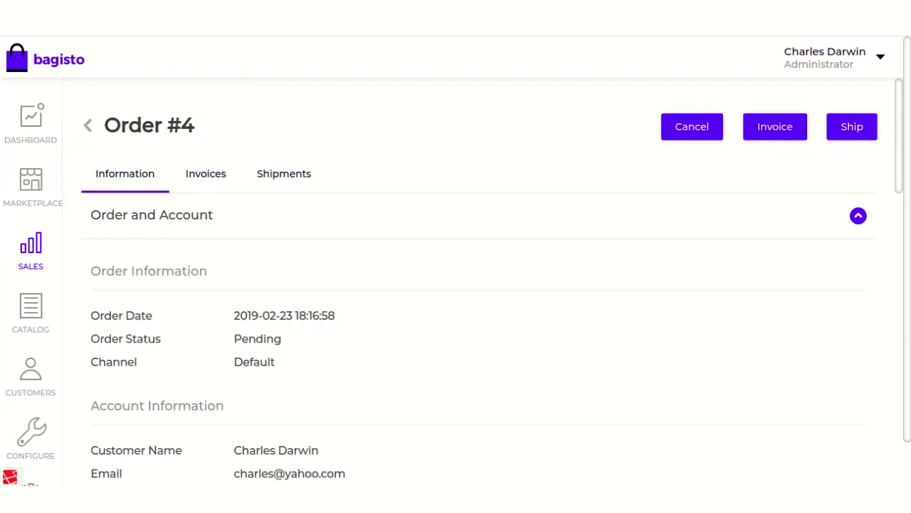
Review order #4's payment, shipping and product totals, then start its invoice.
scroll(491, 280, "down", 1)
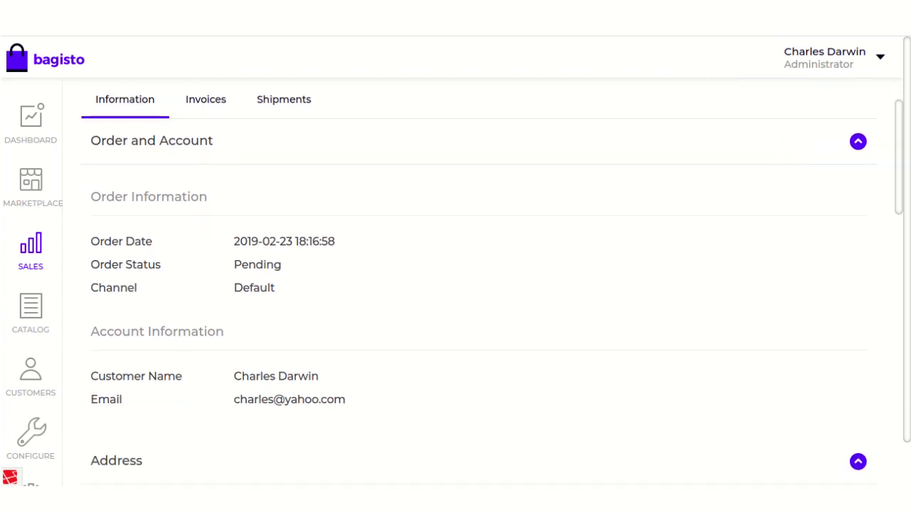
scroll(492, 279, "up", 1)
scroll(491, 284, "down", 2)
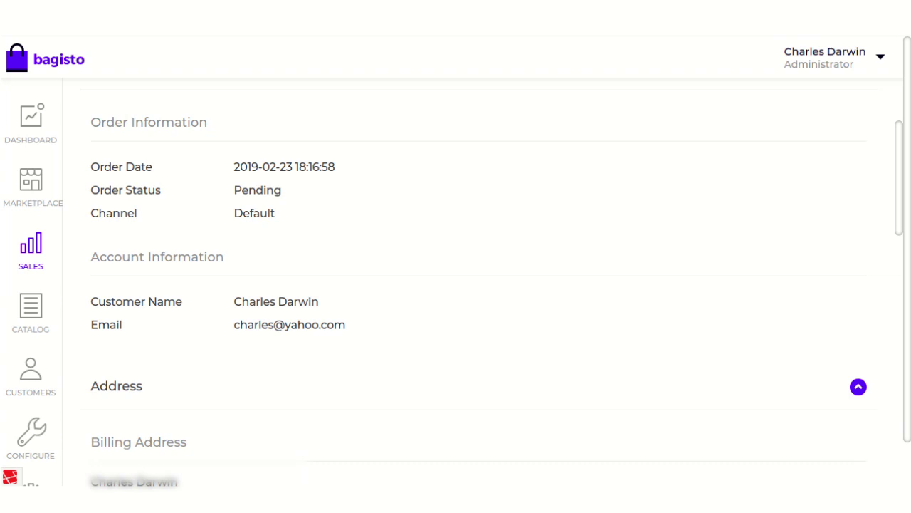
scroll(492, 284, "down", 5)
scroll(492, 285, "down", 3)
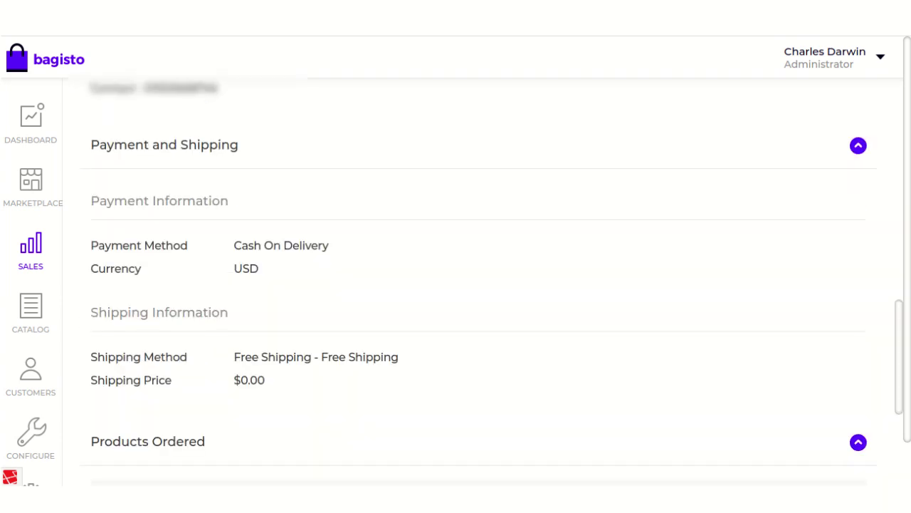
scroll(491, 285, "down", 2)
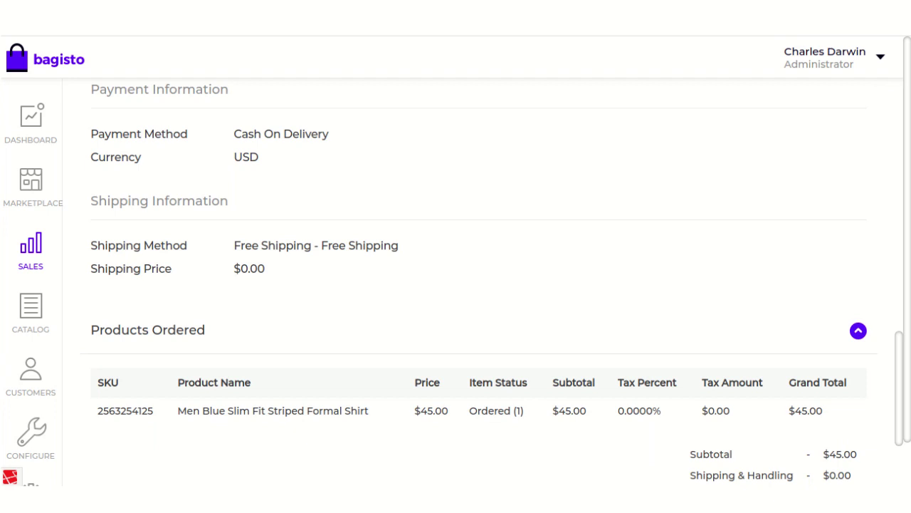
scroll(492, 285, "down", 2)
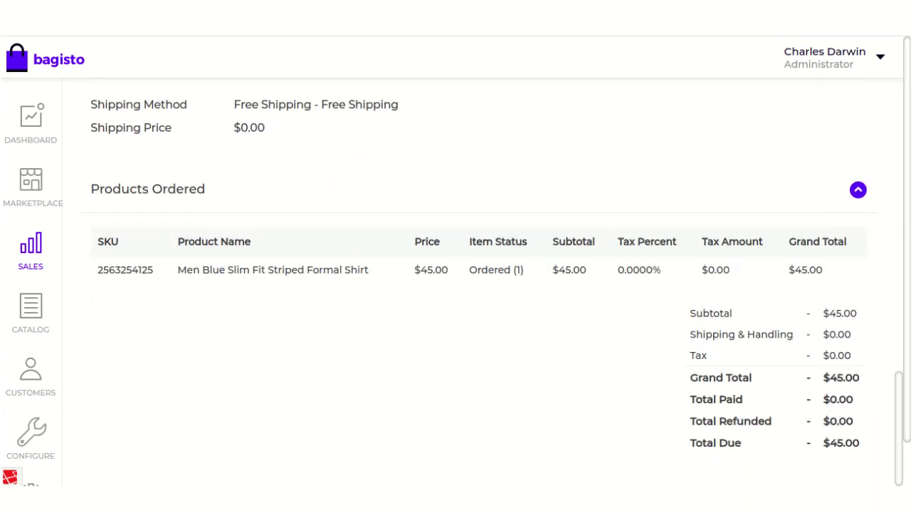
scroll(491, 285, "up", 8)
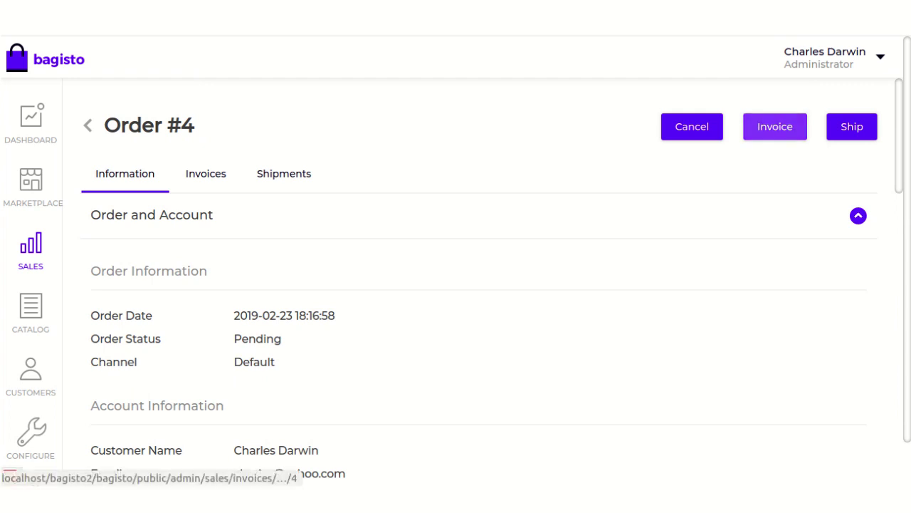
left_click(775, 127)
Invoice the shirt at quantity 1, leaving Total Paid $45.00 and Total Due $0.00.
scroll(491, 285, "down", 5)
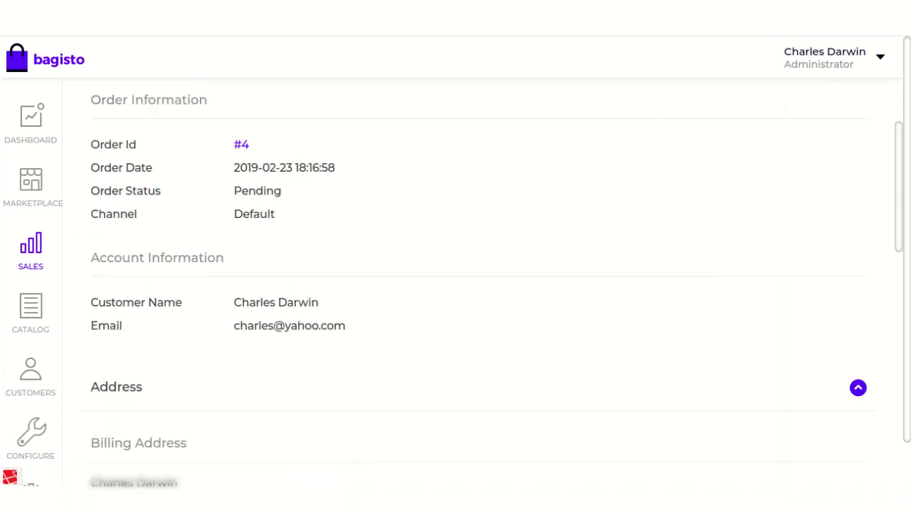
scroll(491, 285, "down", 8)
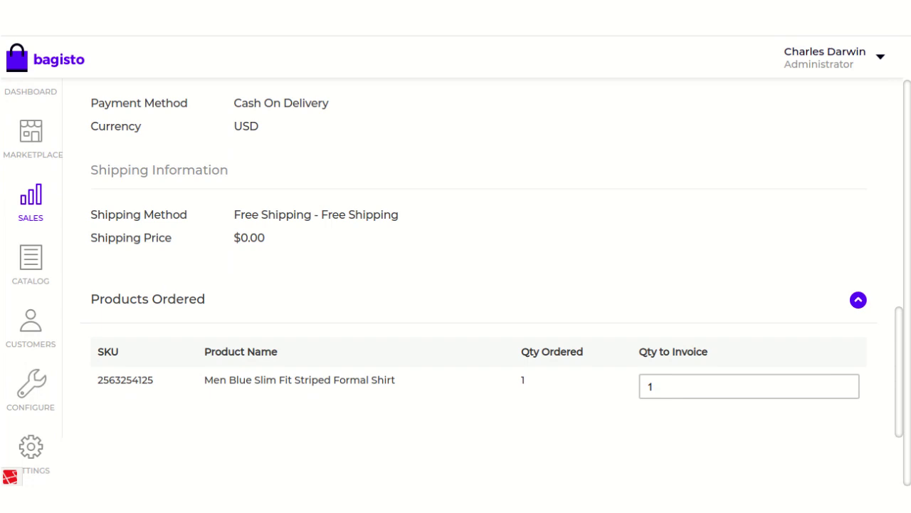
left_click(748, 386)
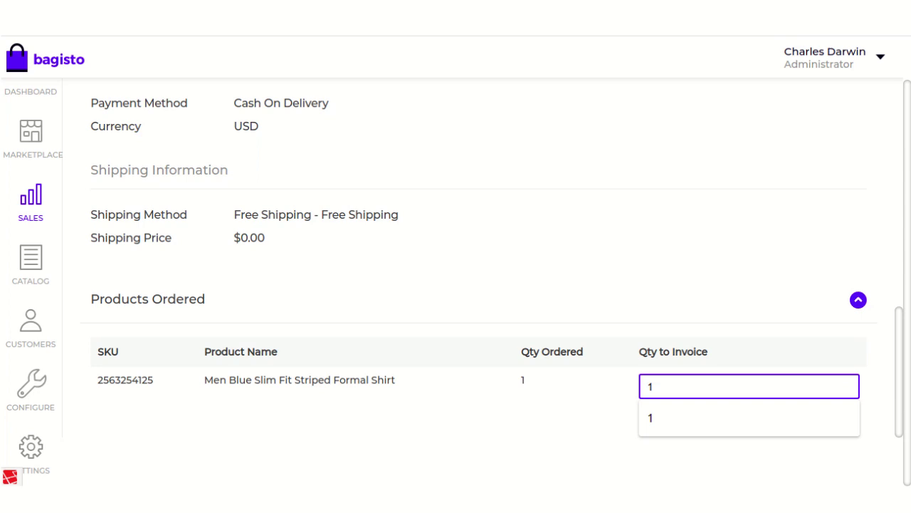
key("Tab")
scroll(477, 285, "up", 12)
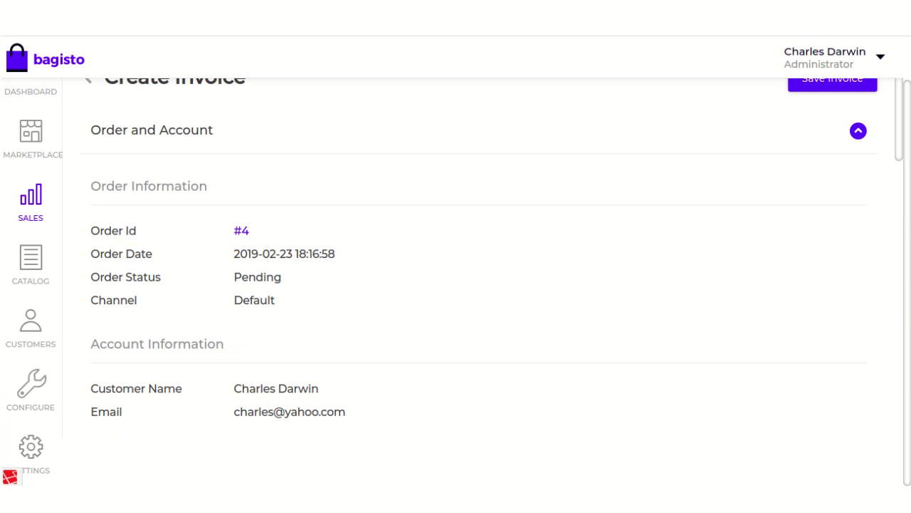
scroll(477, 285, "up", 1)
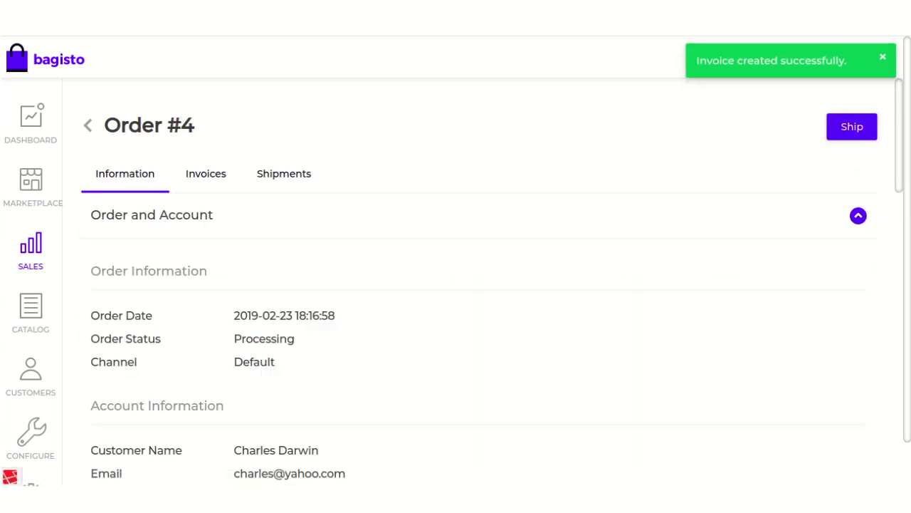
scroll(455, 285, "down", 18)
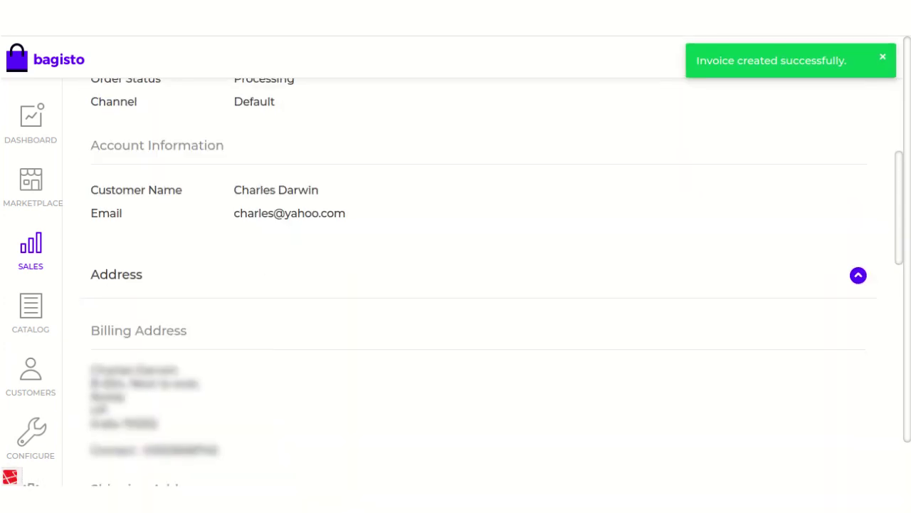
scroll(456, 285, "down", 1)
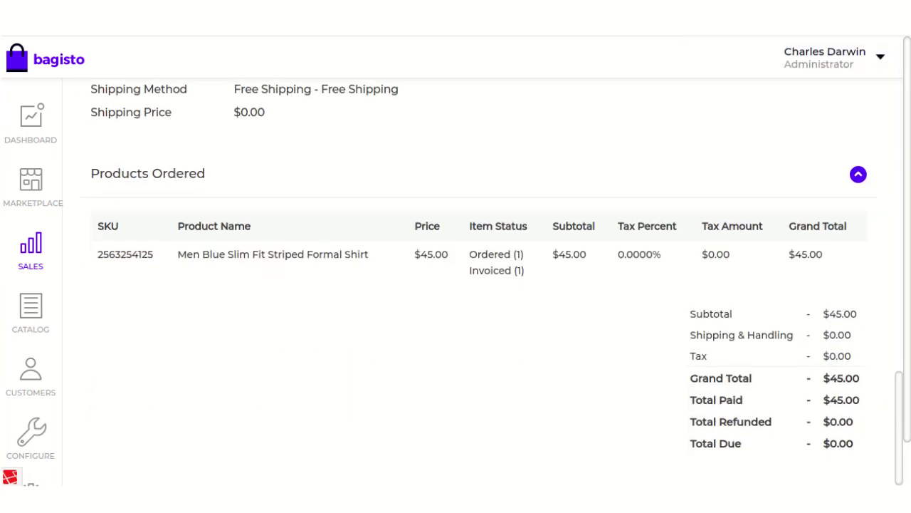
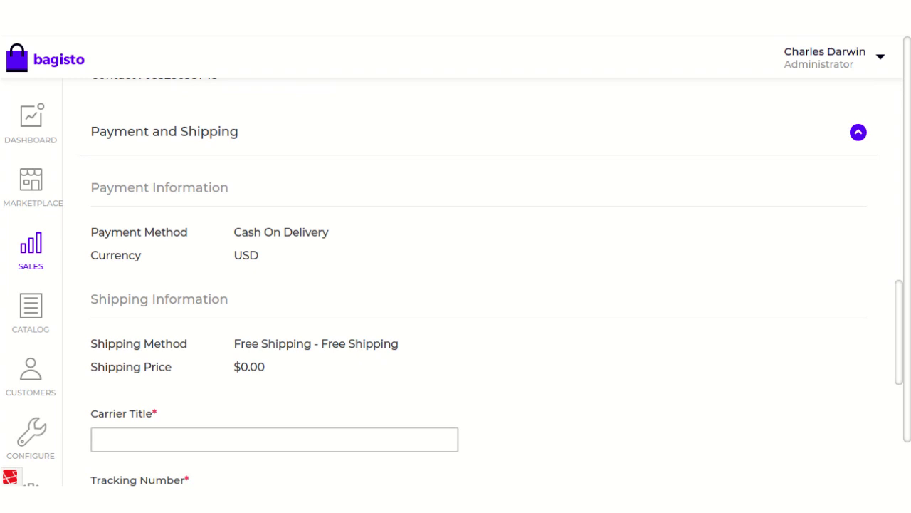
Enter Aramex as the Carrier Title and fill in the shipment's tracking number.
scroll(492, 283, "down", 2)
left_click(274, 291)
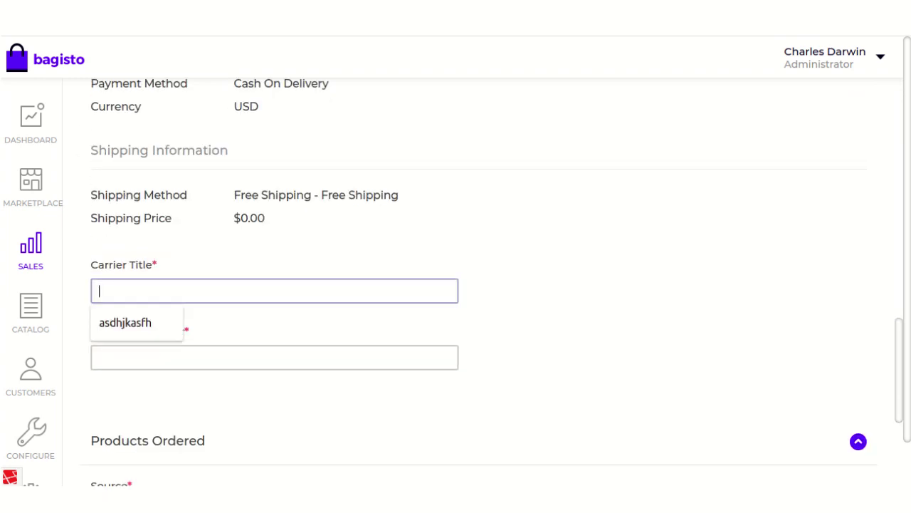
type("A")
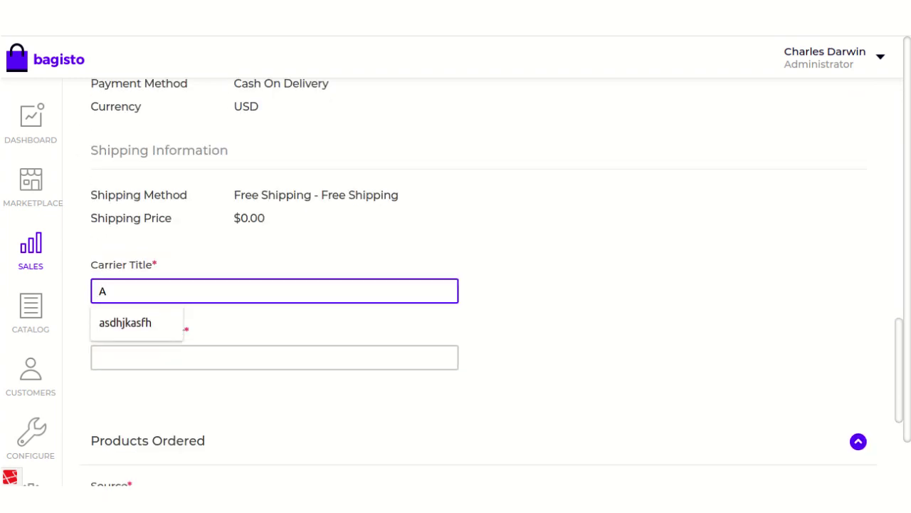
type("ramex")
left_click(274, 358)
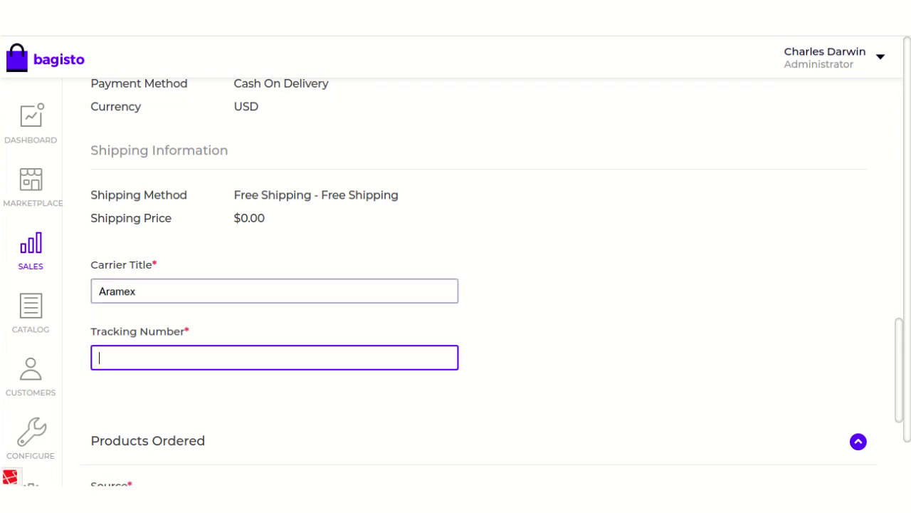
type("3265214587")
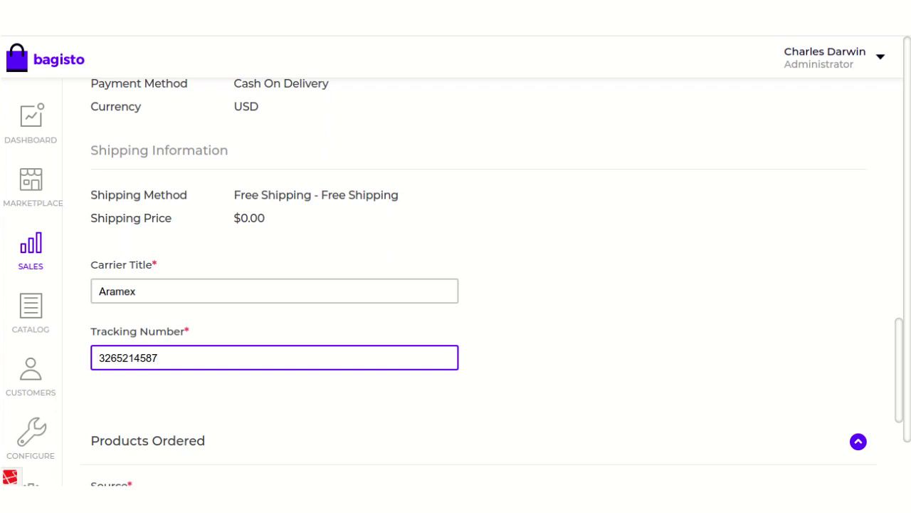
scroll(470, 285, "down", 3)
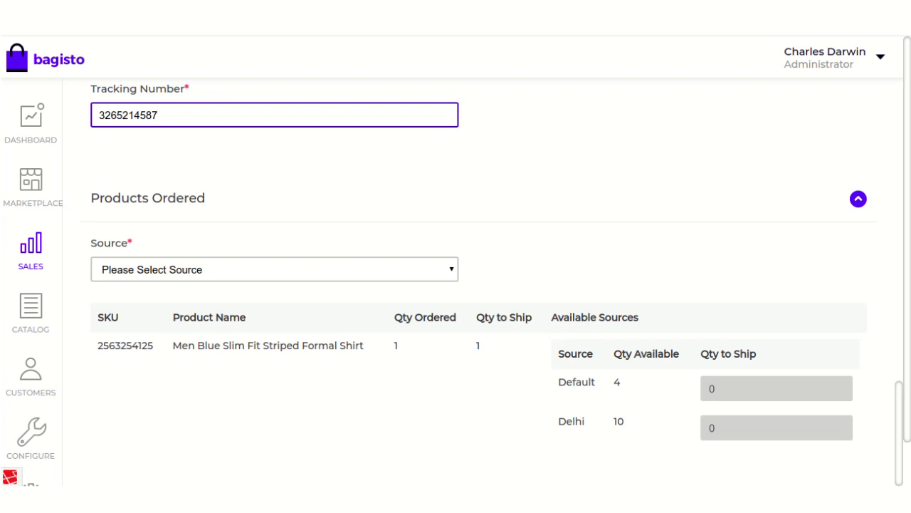
Select Delhi as the shipment's stock source.
left_click(274, 269)
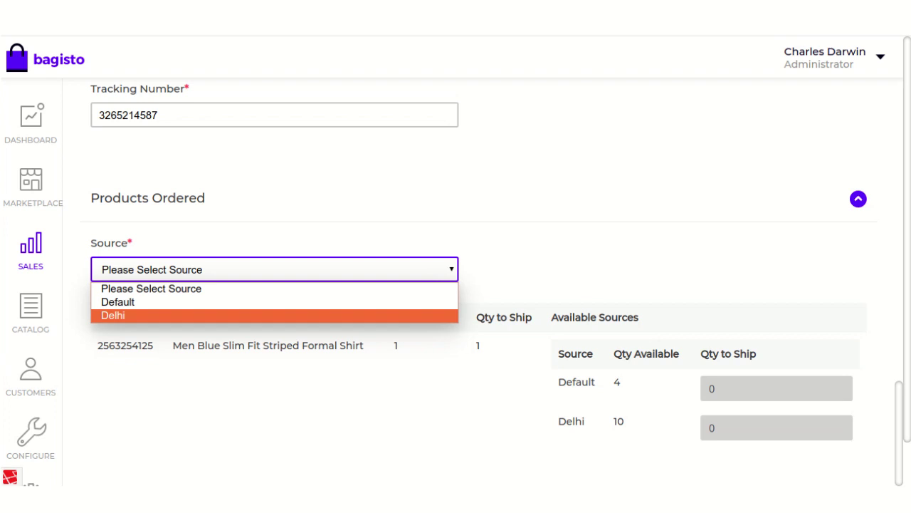
key("Escape")
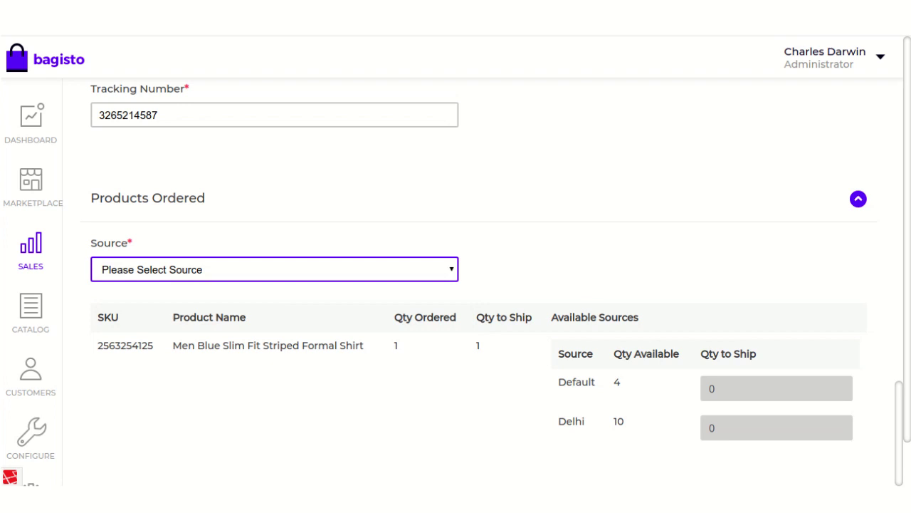
key("space")
key("Down")
key("Return")
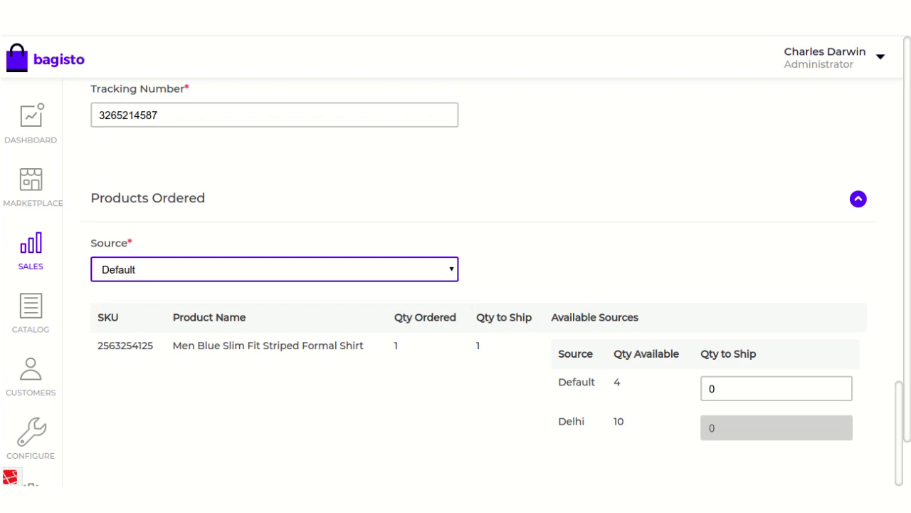
key("space")
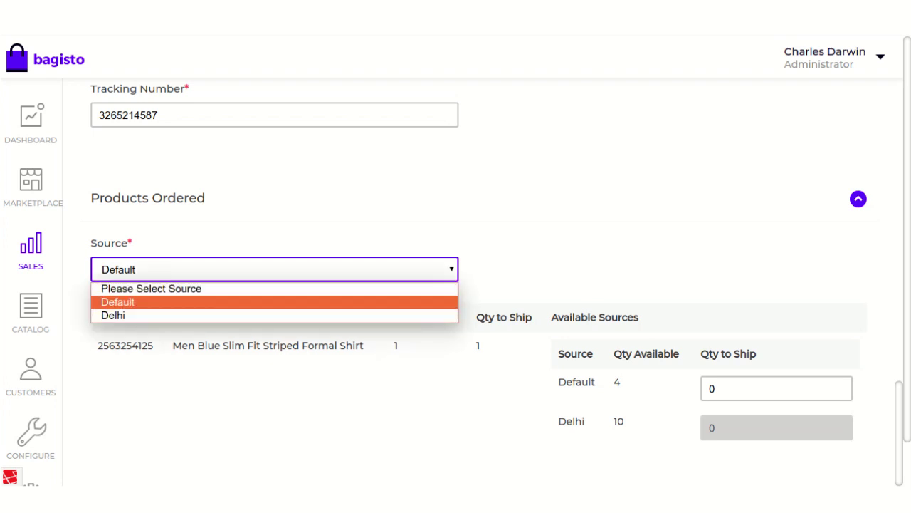
key("Down")
key("Return")
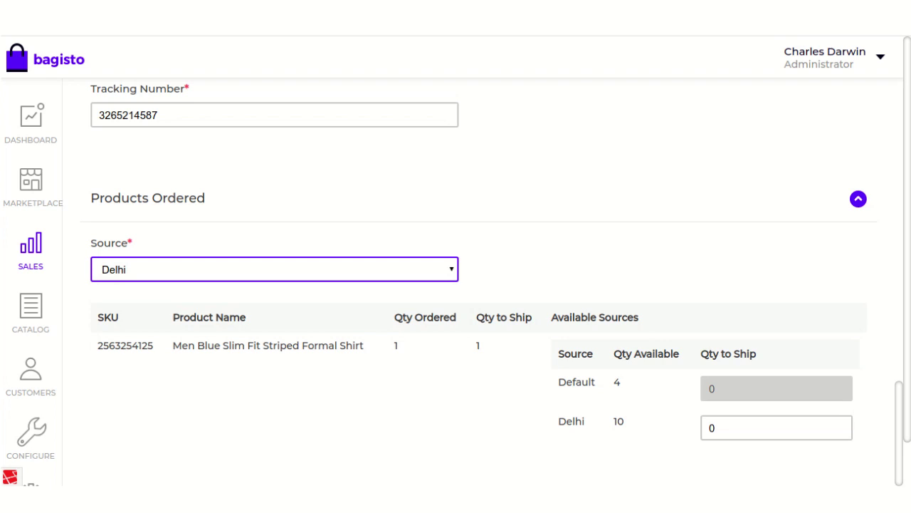
Set Delhi's Qty to Ship to 1 and submit the shipment.
key("Tab")
key("BackSpace")
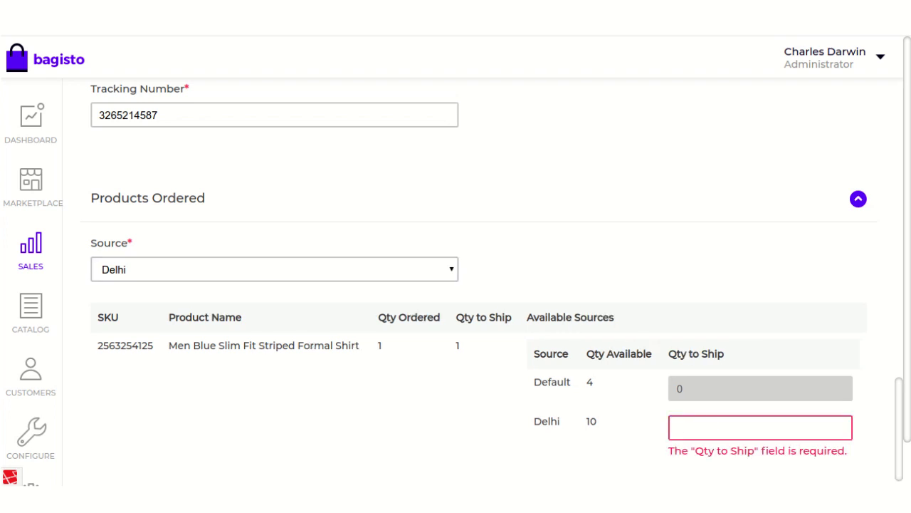
type("1")
key("Tab")
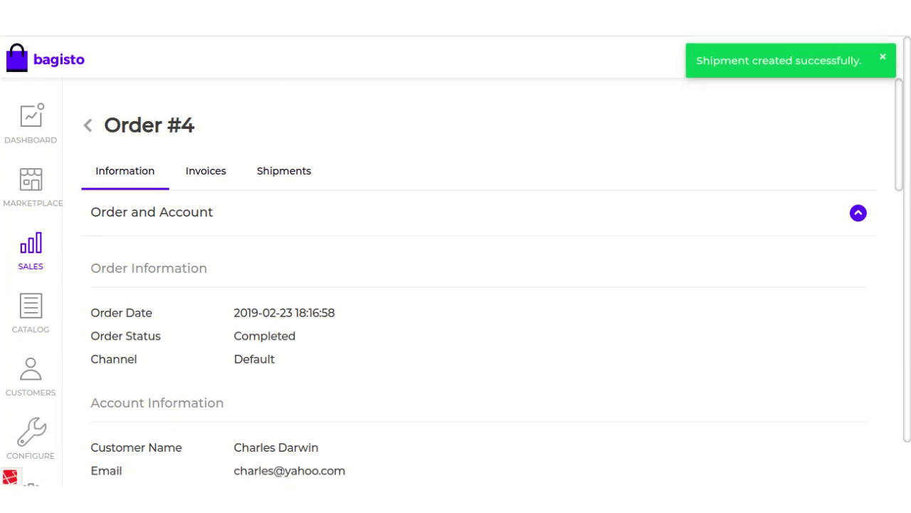
Confirm Order #4 shows the shirt shipped (1) with $45.00 paid, then go to Catalog products.
scroll(481, 283, "down", 10)
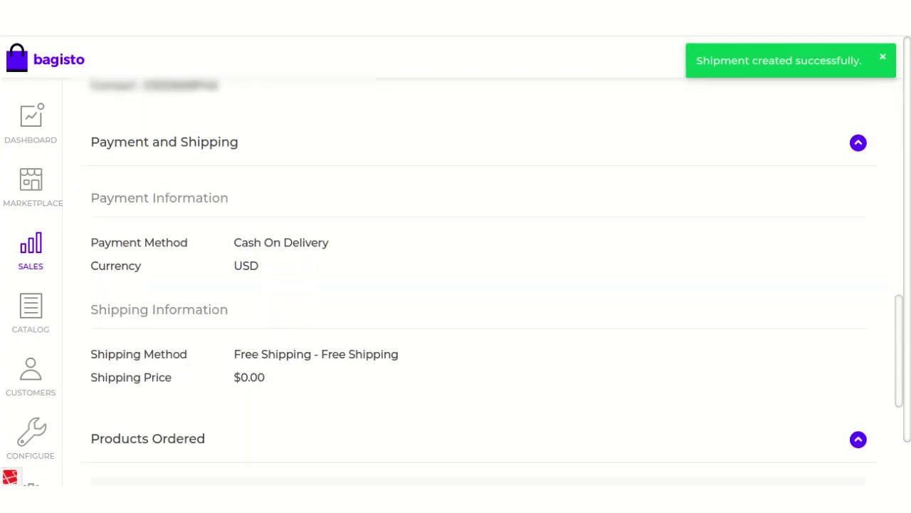
scroll(482, 284, "down", 3)
scroll(482, 284, "down", 3)
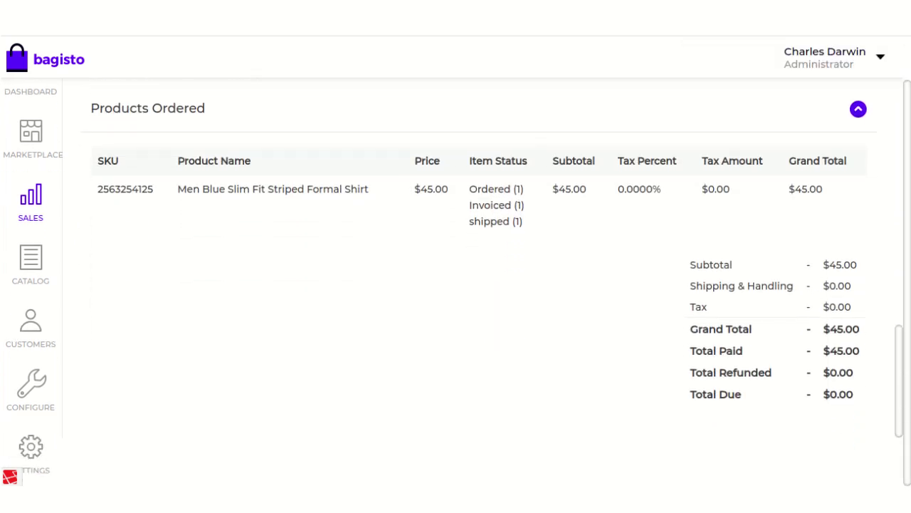
scroll(482, 283, "up", 15)
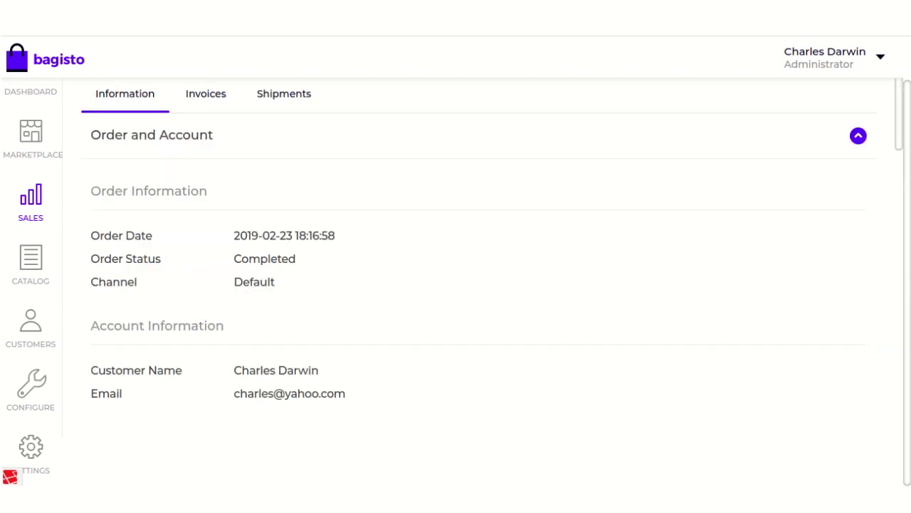
scroll(482, 283, "up", 1)
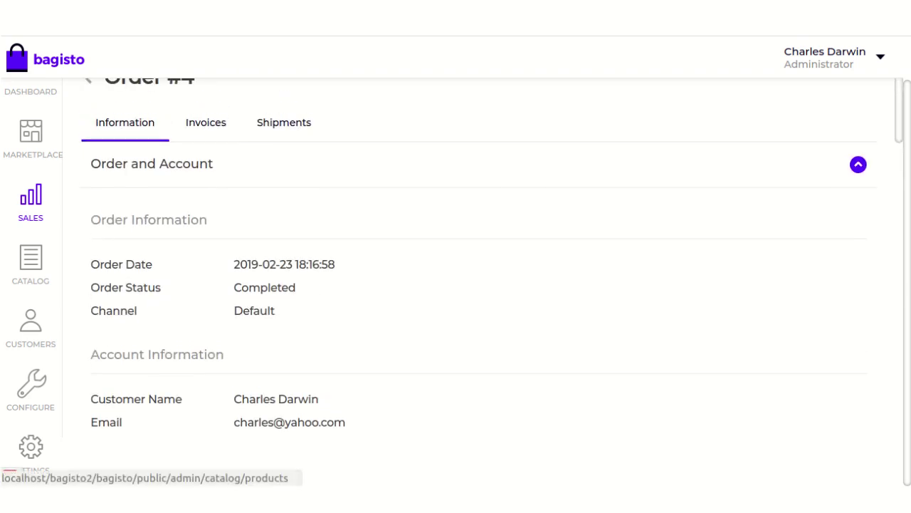
left_click(31, 263)
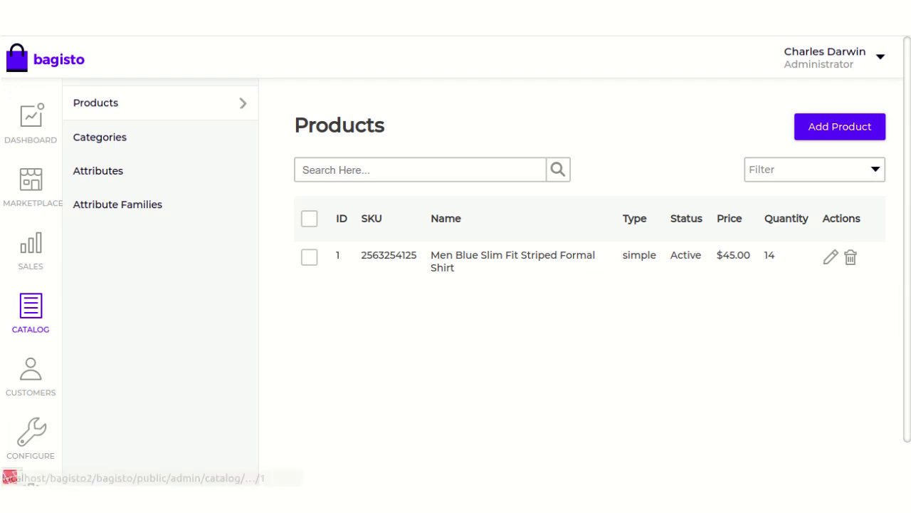
Edit the shirt and check its Inventories: Default 4, Delhi 9.
left_click(830, 257)
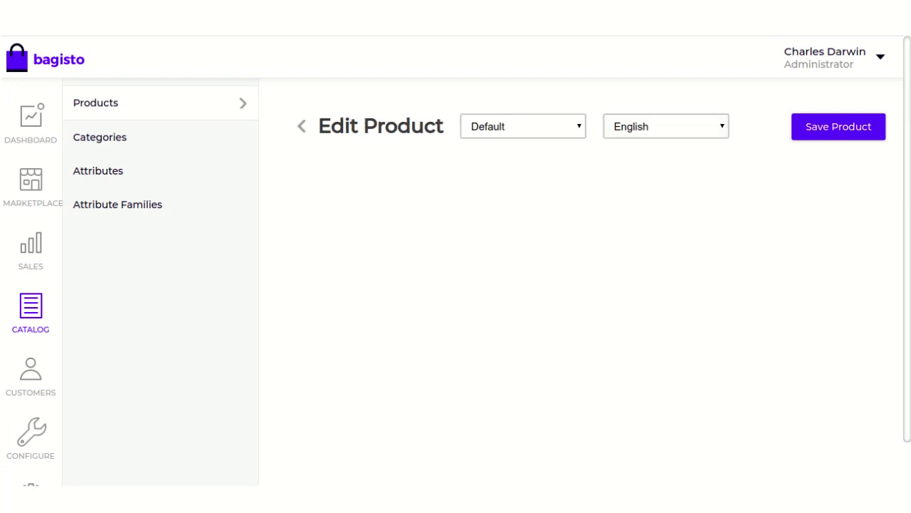
scroll(488, 285, "down", 5)
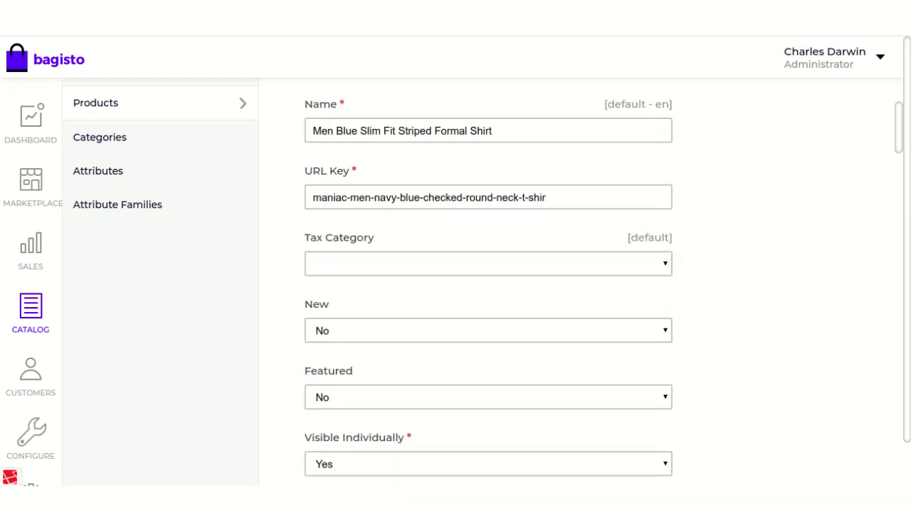
scroll(488, 285, "down", 12)
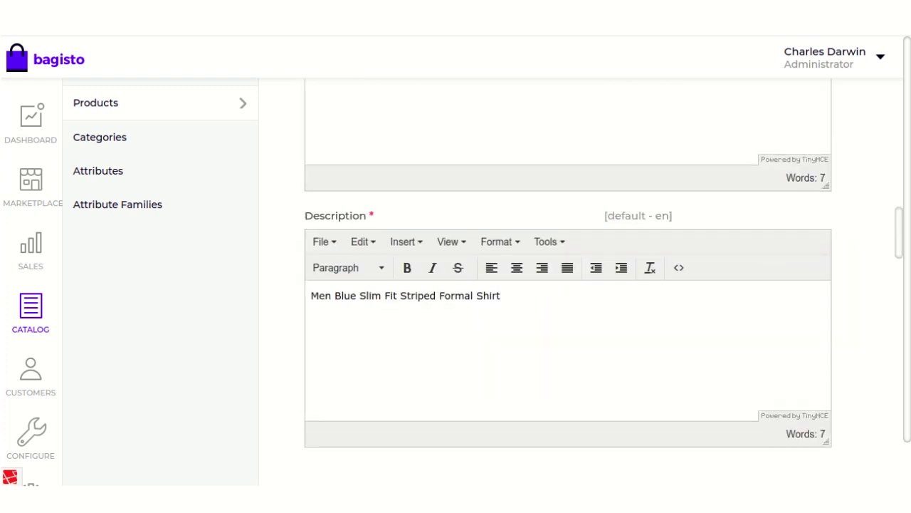
scroll(488, 285, "down", 6)
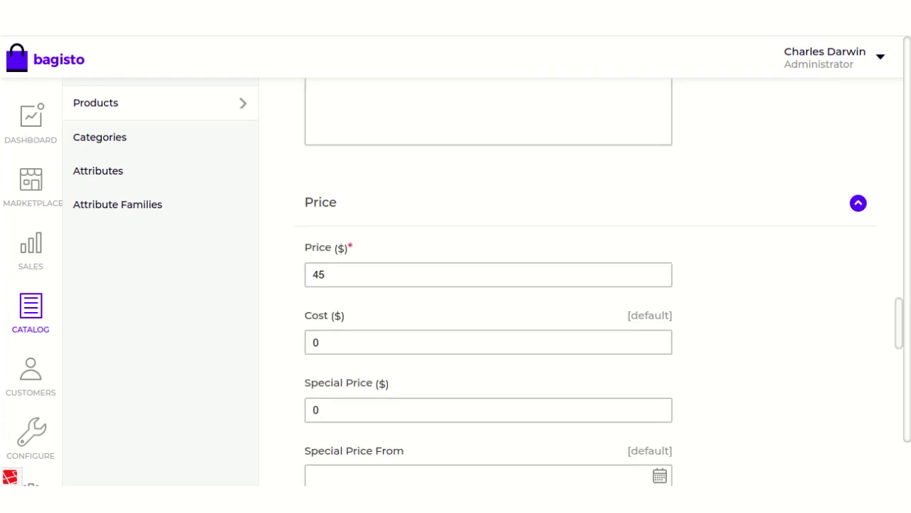
scroll(488, 284, "down", 2)
scroll(489, 285, "down", 8)
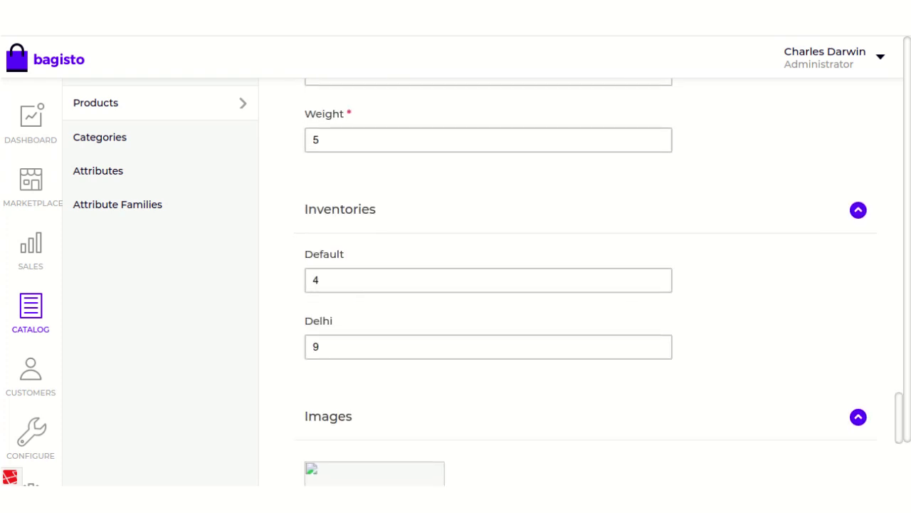
scroll(488, 284, "up", 1)
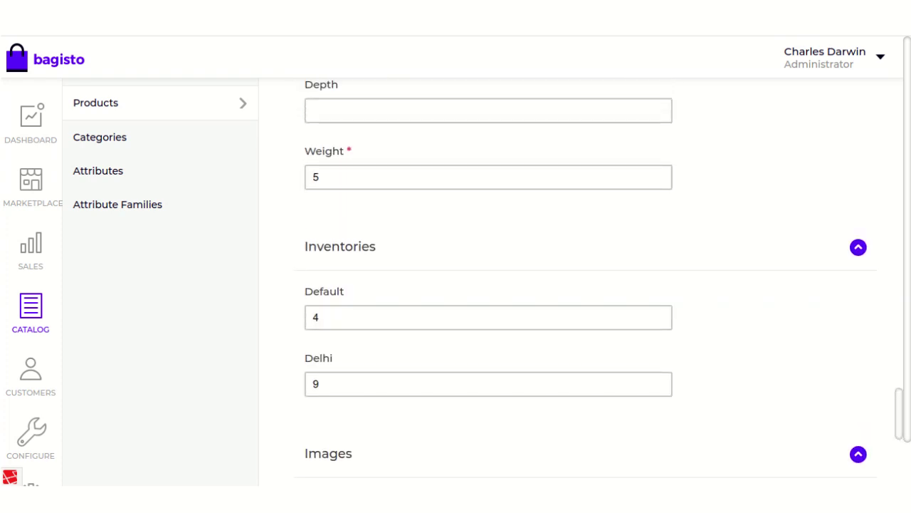